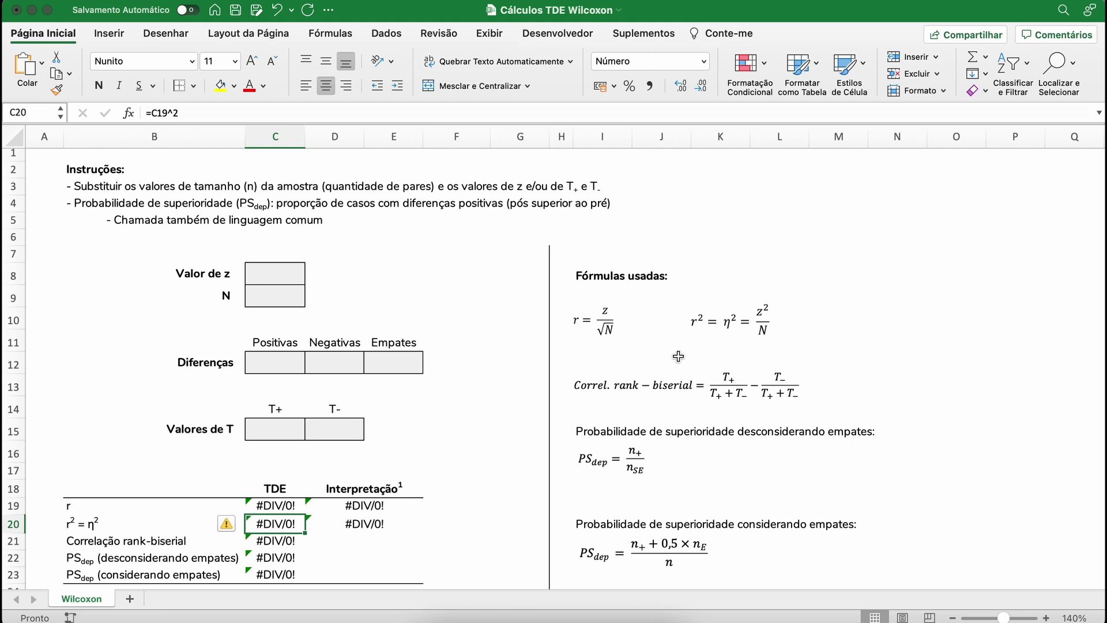
Review the rank-biserial row and the Fritz et al. and Kerby (2014) references in the template.
click(939, 433)
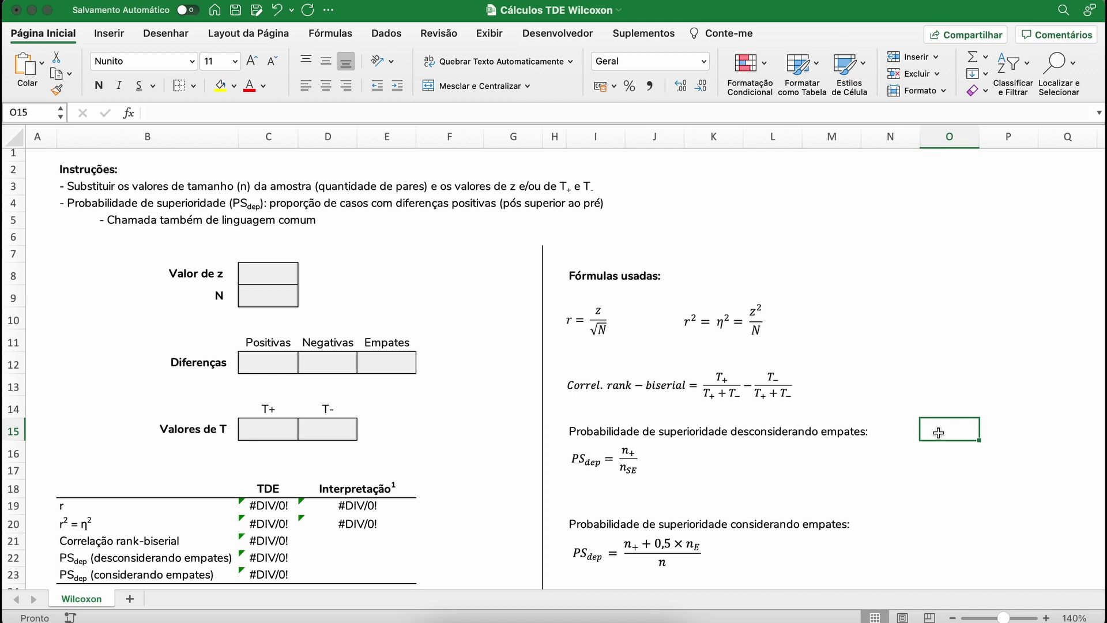
scroll(427, 366, down, 2)
scroll(421, 367, down, 3)
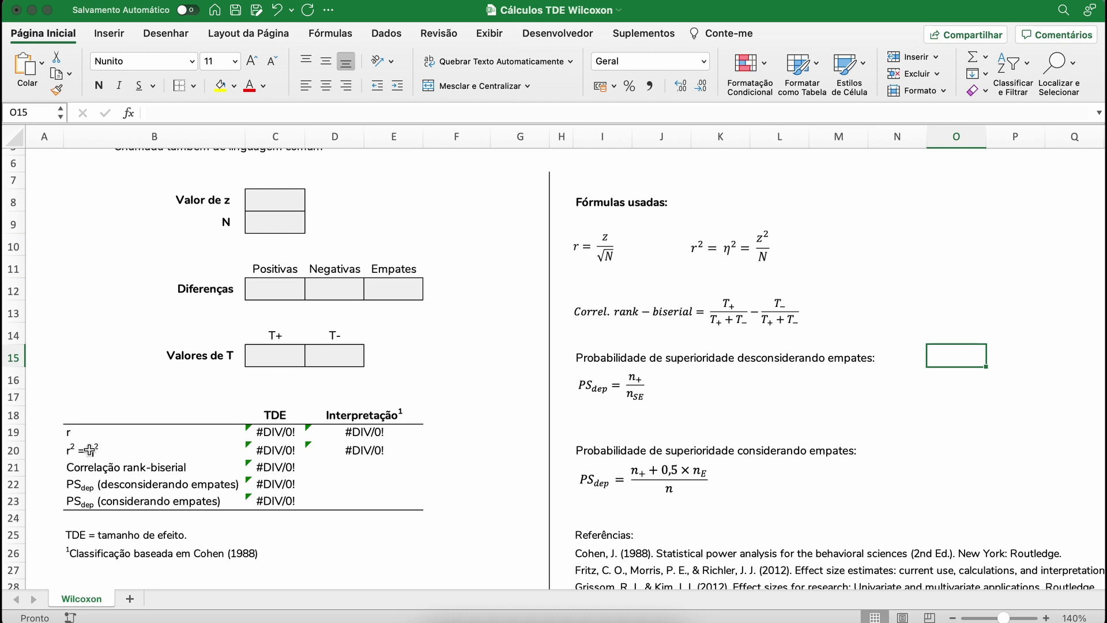
scroll(421, 486, down, 3)
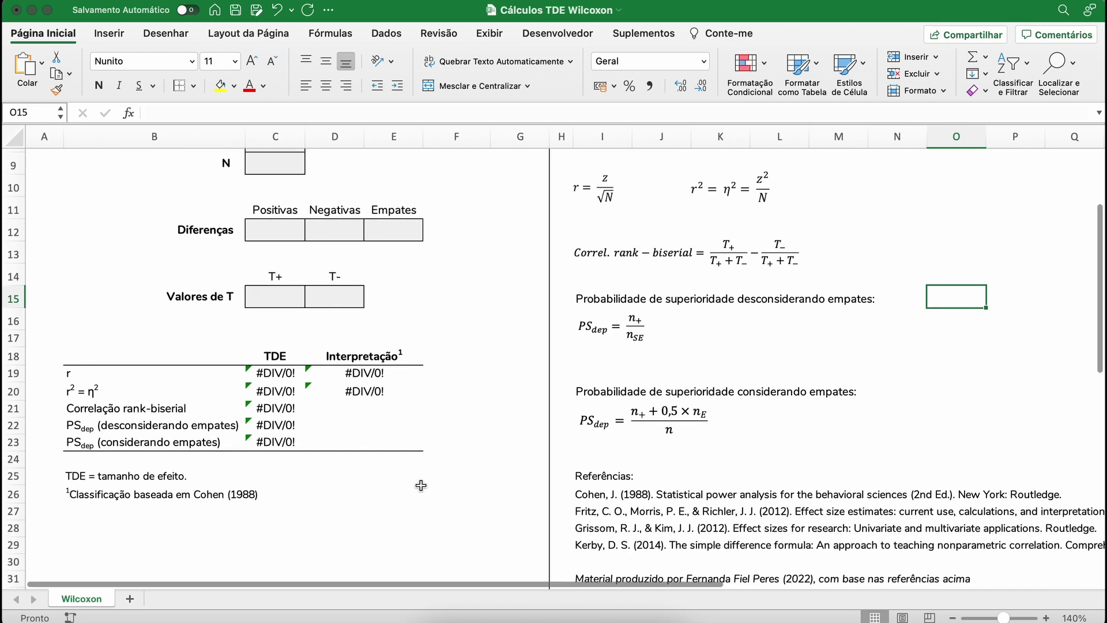
click(586, 513)
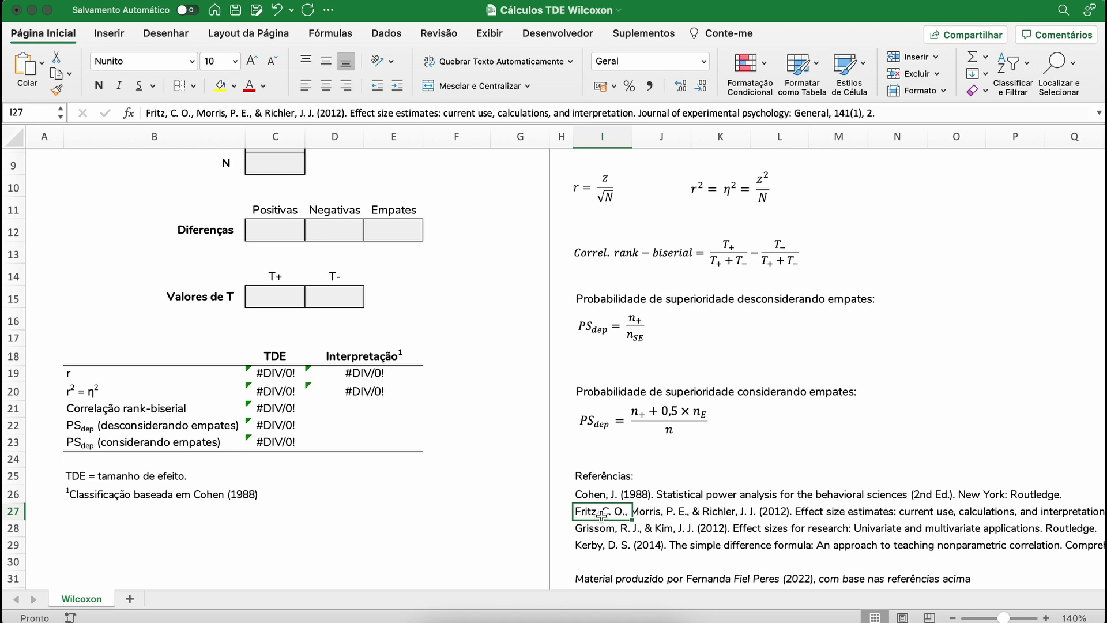
click(148, 404)
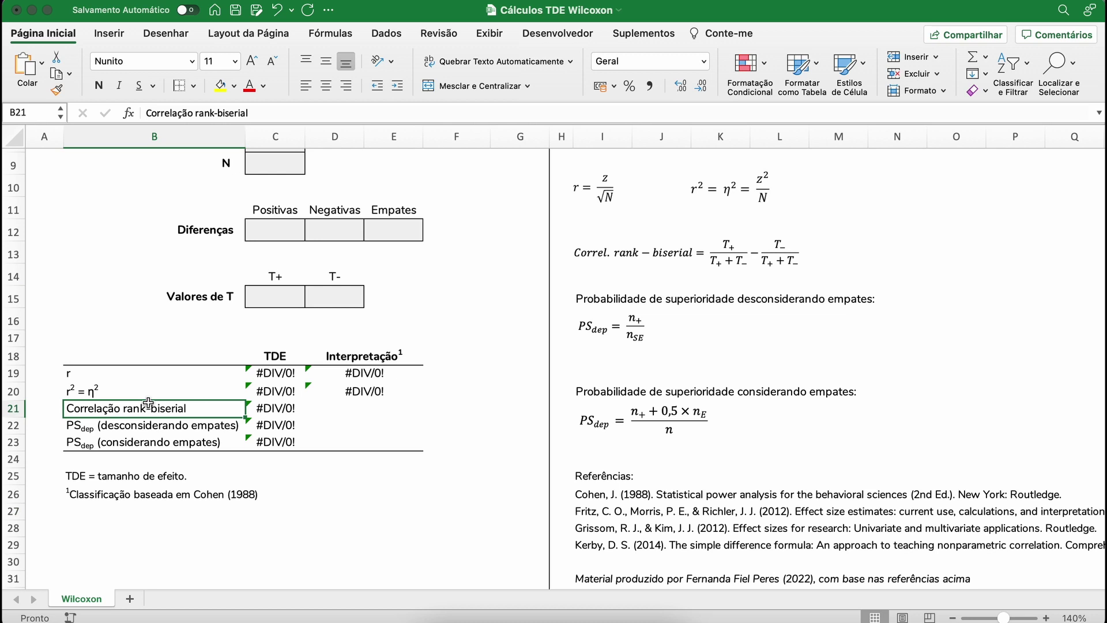
scroll(517, 374, up, 1)
scroll(517, 374, up, 1)
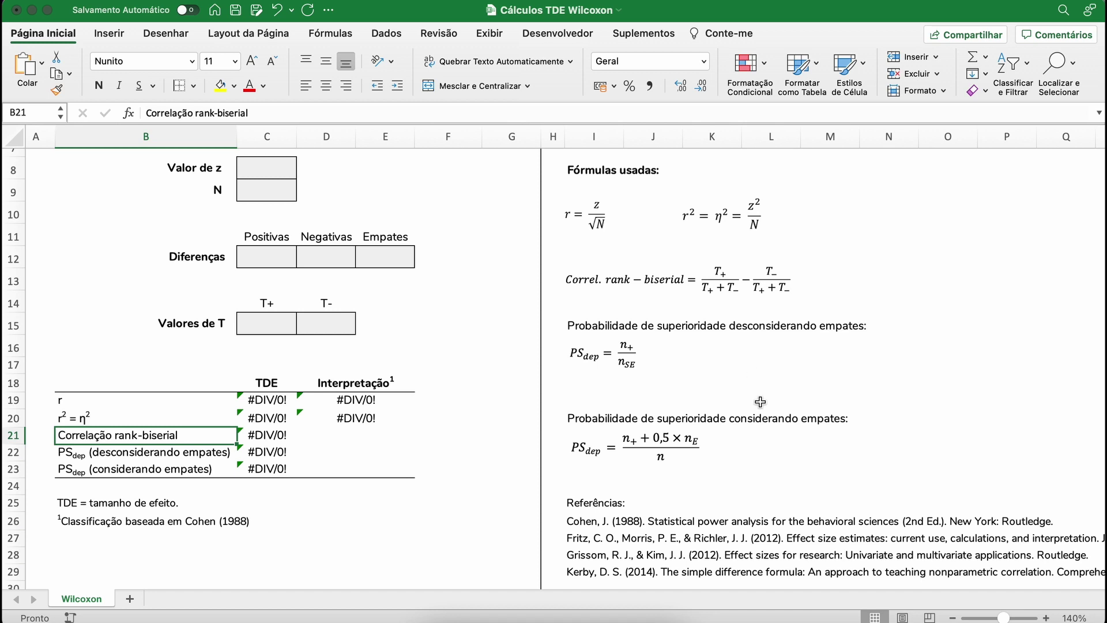
scroll(760, 403, down, 2)
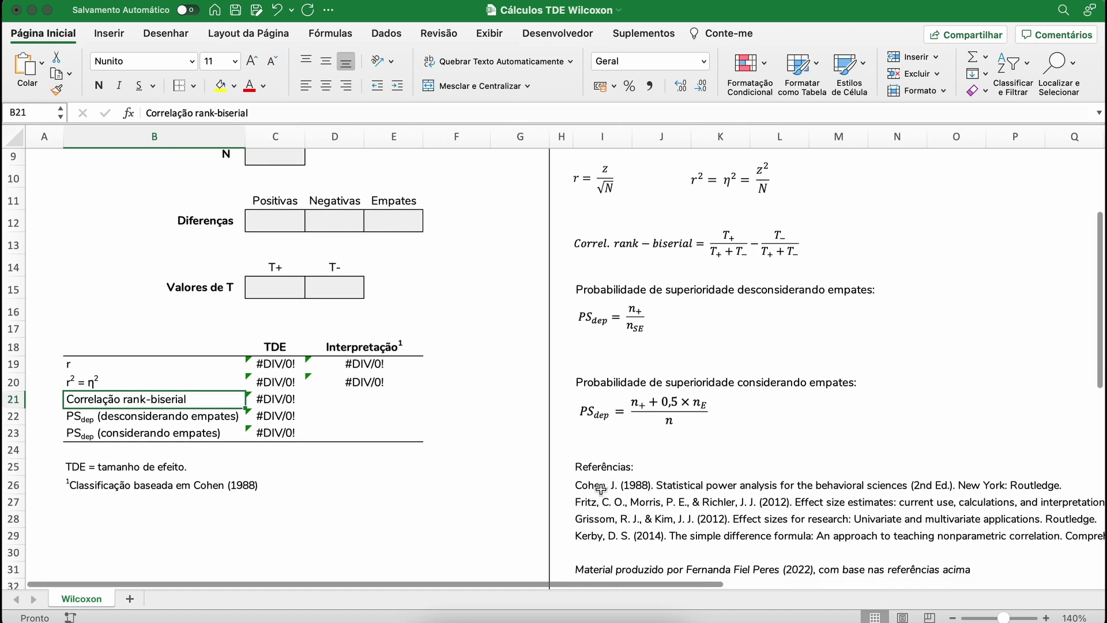
click(577, 535)
scroll(671, 542, down, 2)
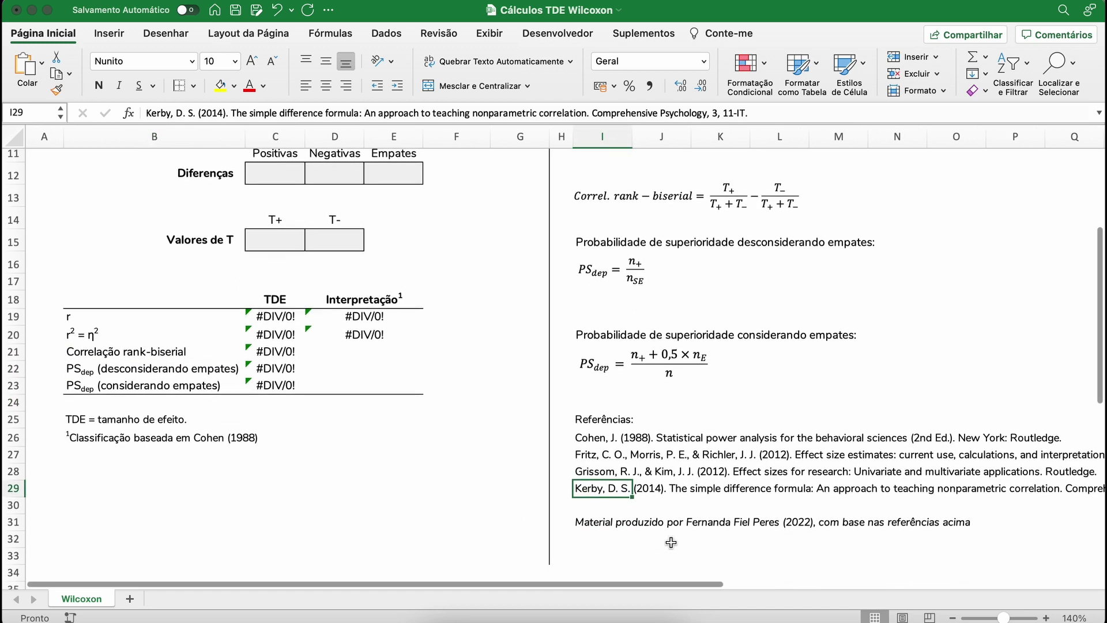
scroll(671, 542, right, 1)
scroll(670, 542, right, 1)
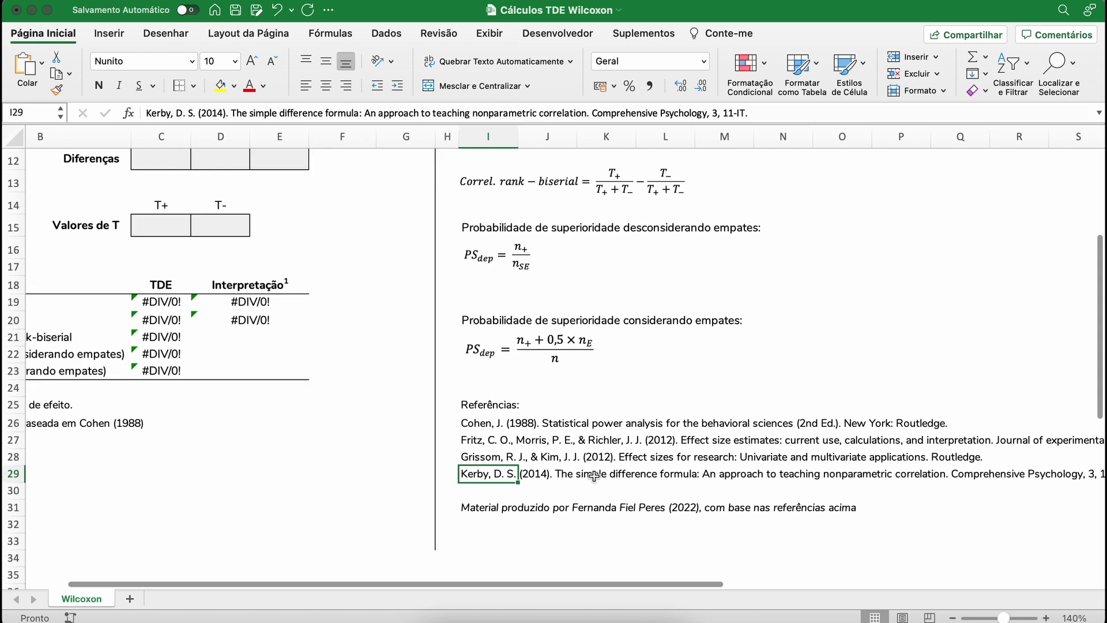
scroll(682, 491, up, 2)
scroll(683, 490, left, 2)
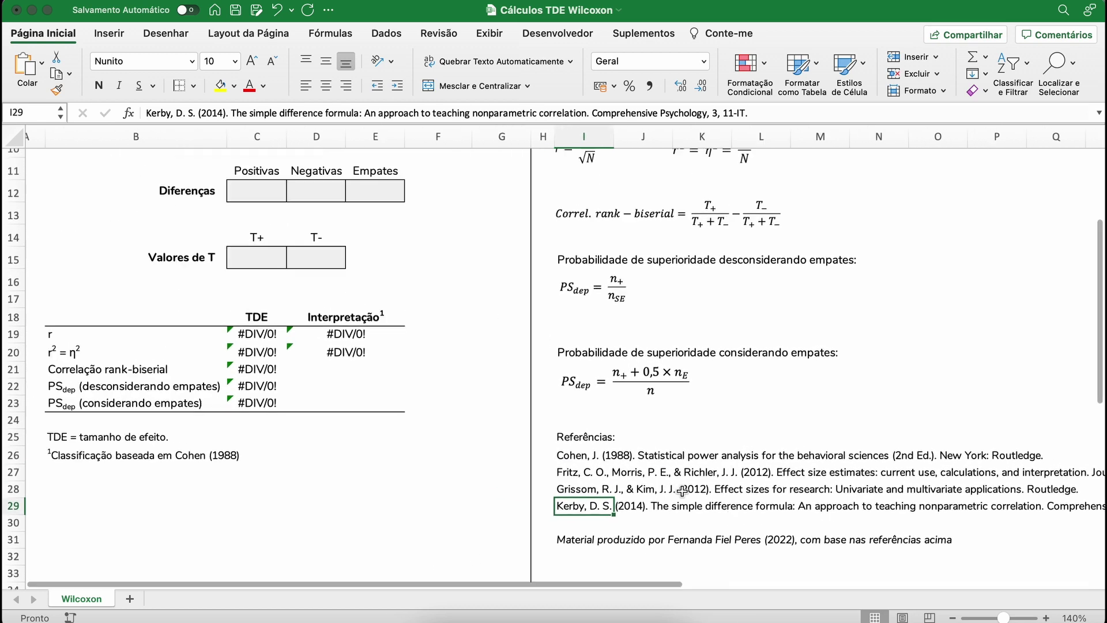
scroll(682, 491, up, 1)
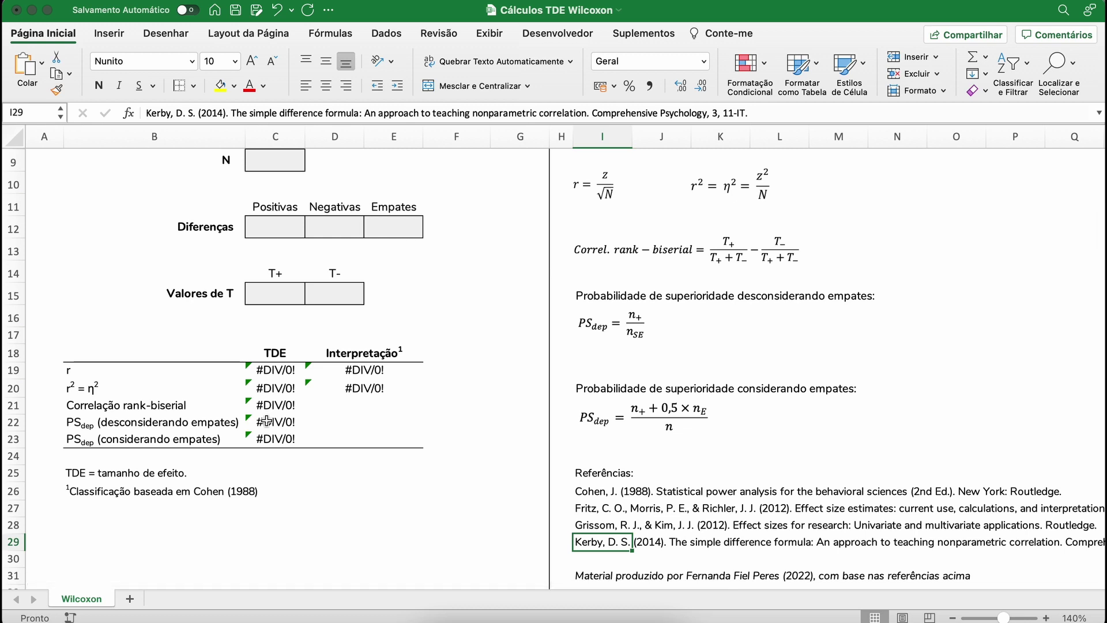
Inspect the PSdep formulas with and without ties and the Grissom and Kim reference.
click(267, 421)
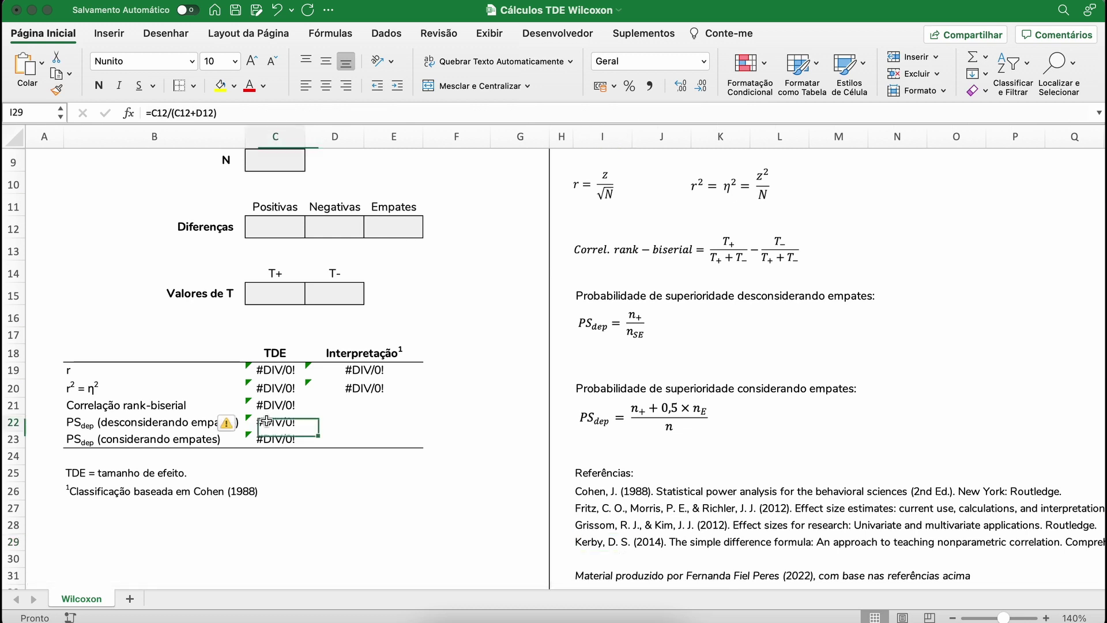
click(270, 438)
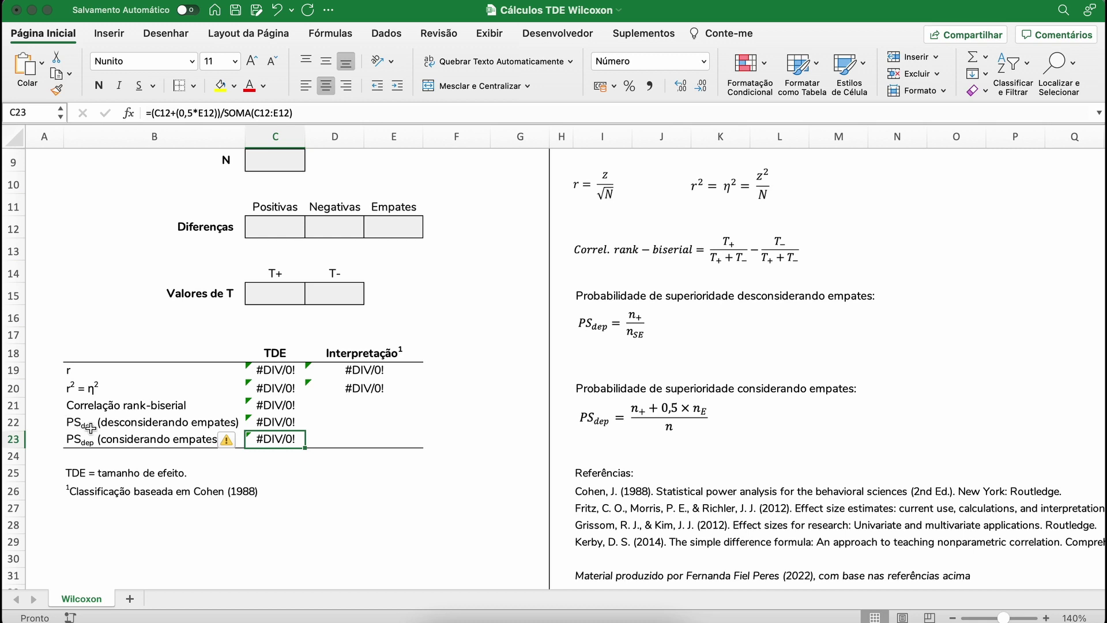
scroll(91, 428, up, 1)
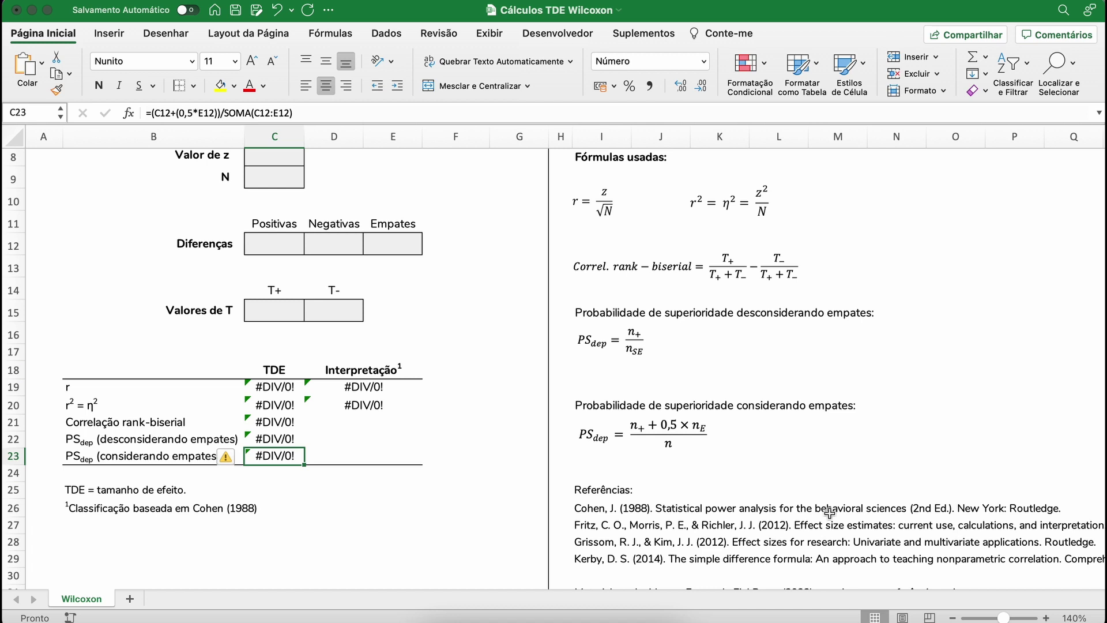
scroll(750, 508, down, 3)
click(601, 498)
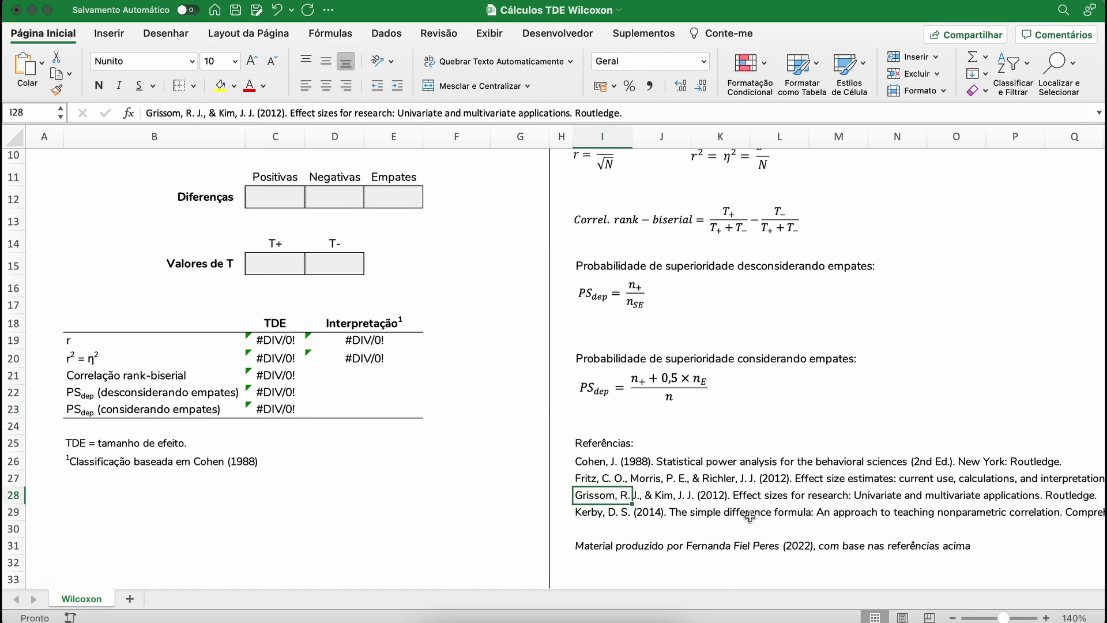
scroll(750, 508, right, 2)
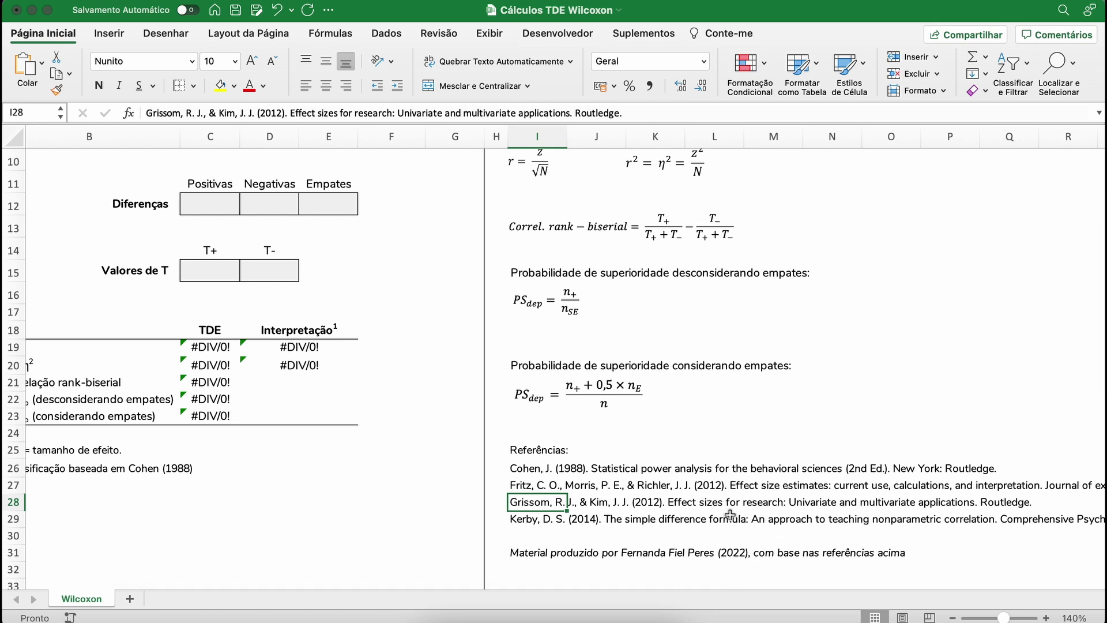
scroll(858, 519, left, 2)
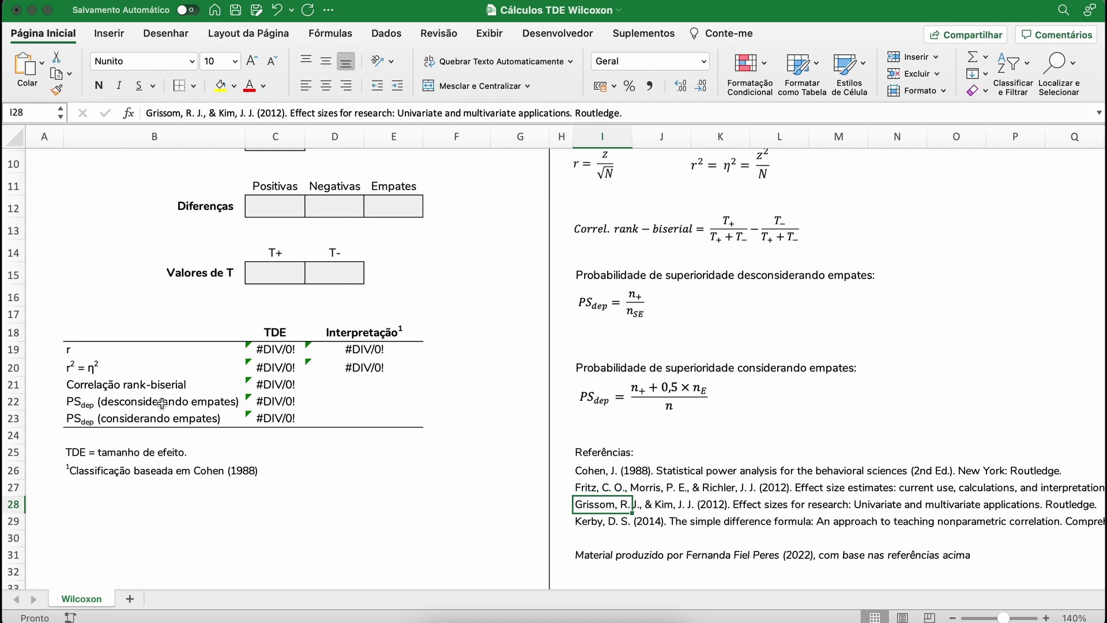
drag(69, 403, 128, 429)
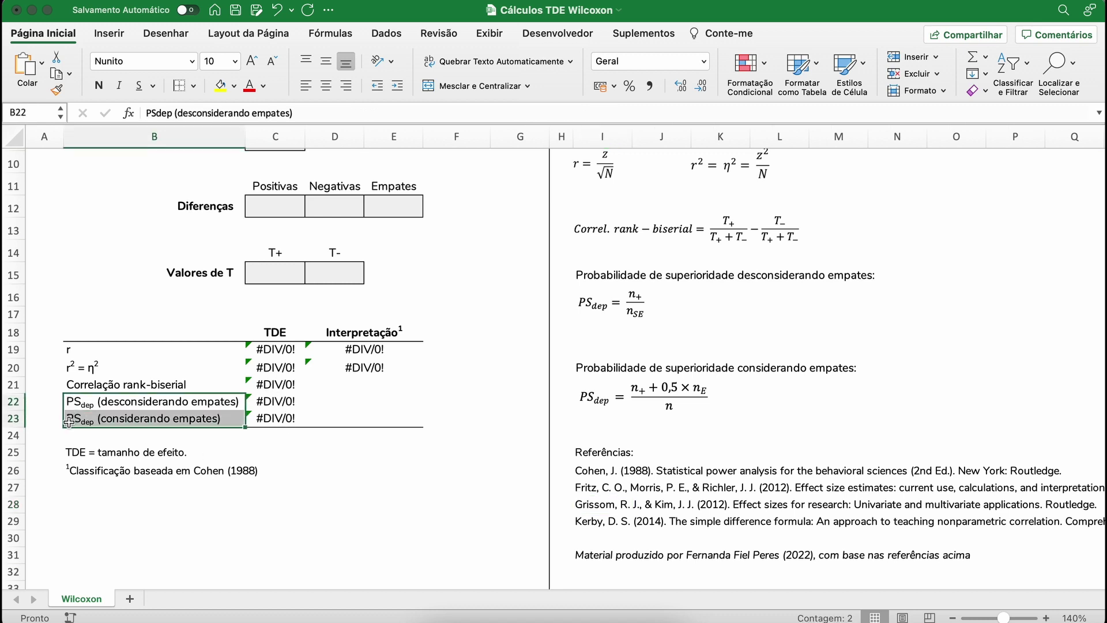
click(130, 422)
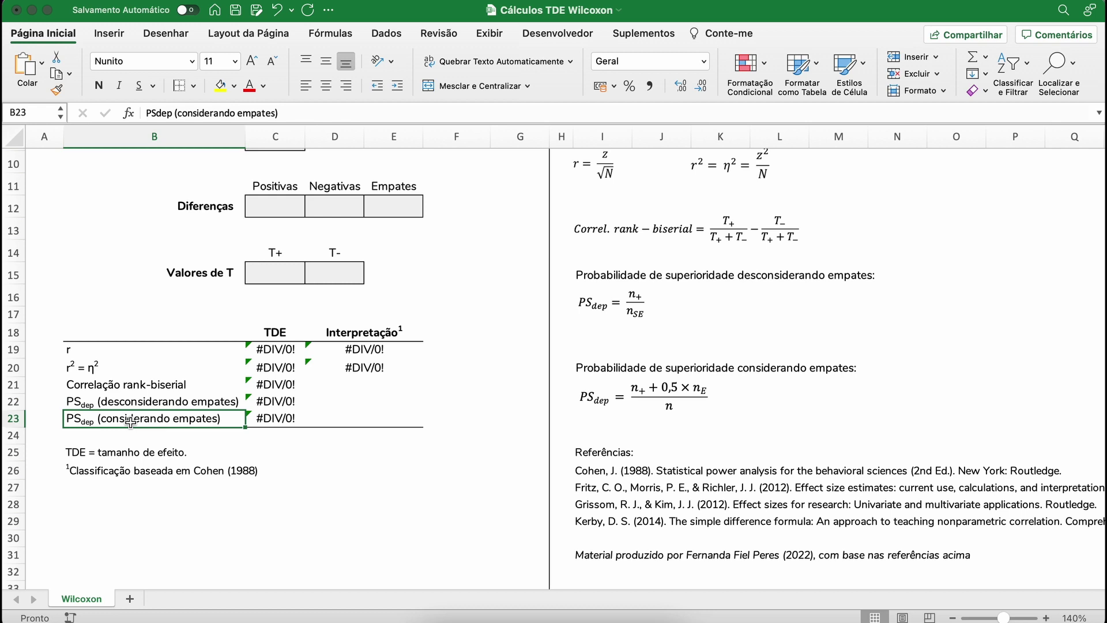
scroll(254, 479, up, 1)
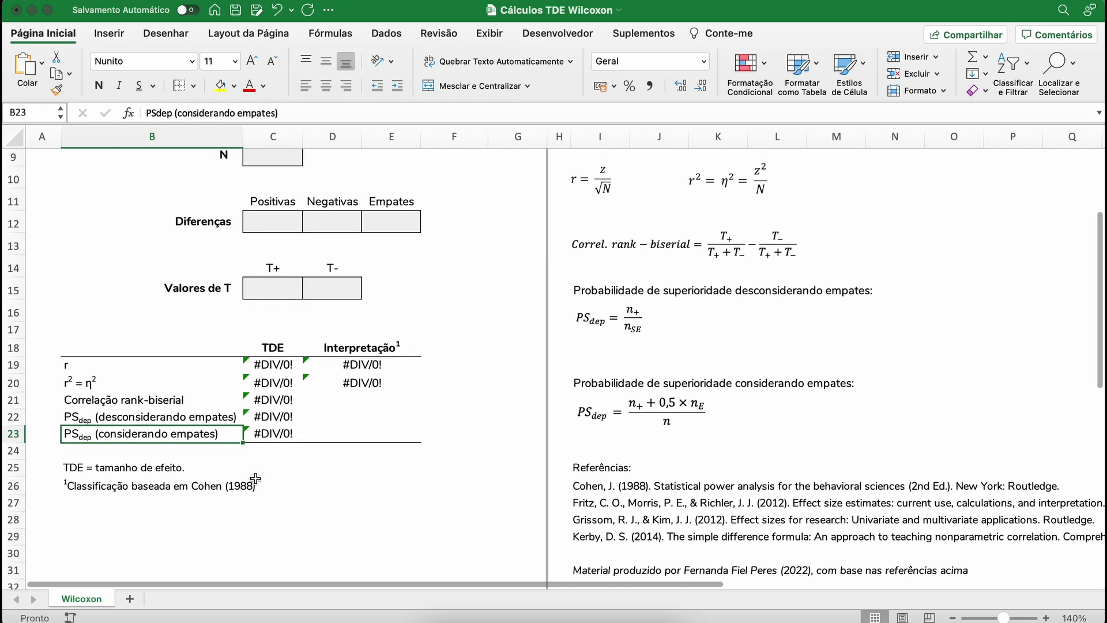
click(263, 419)
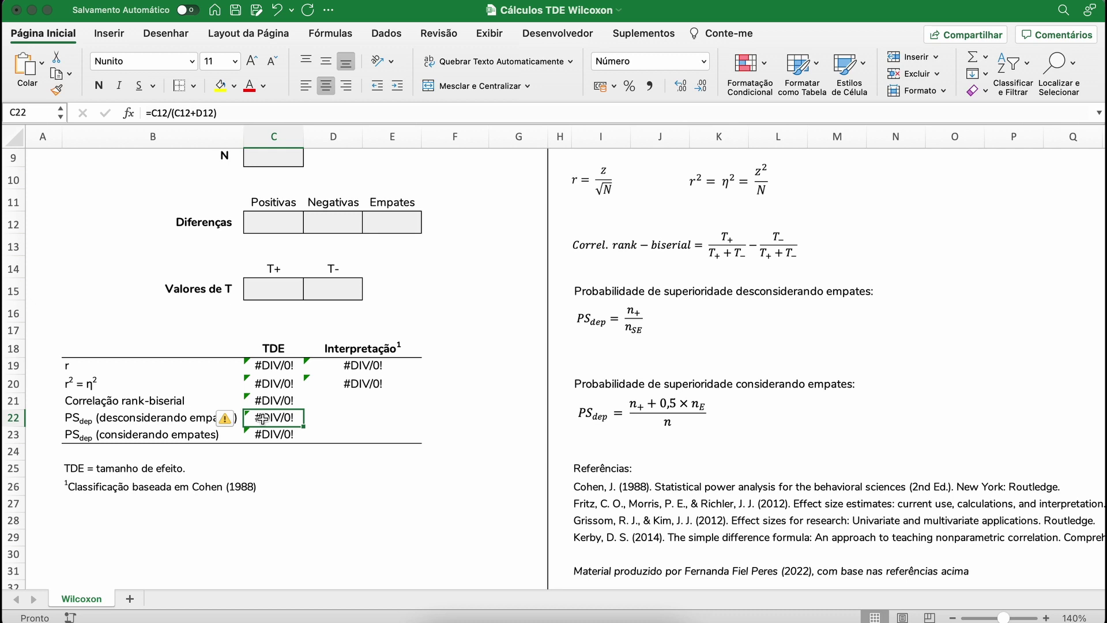
click(273, 437)
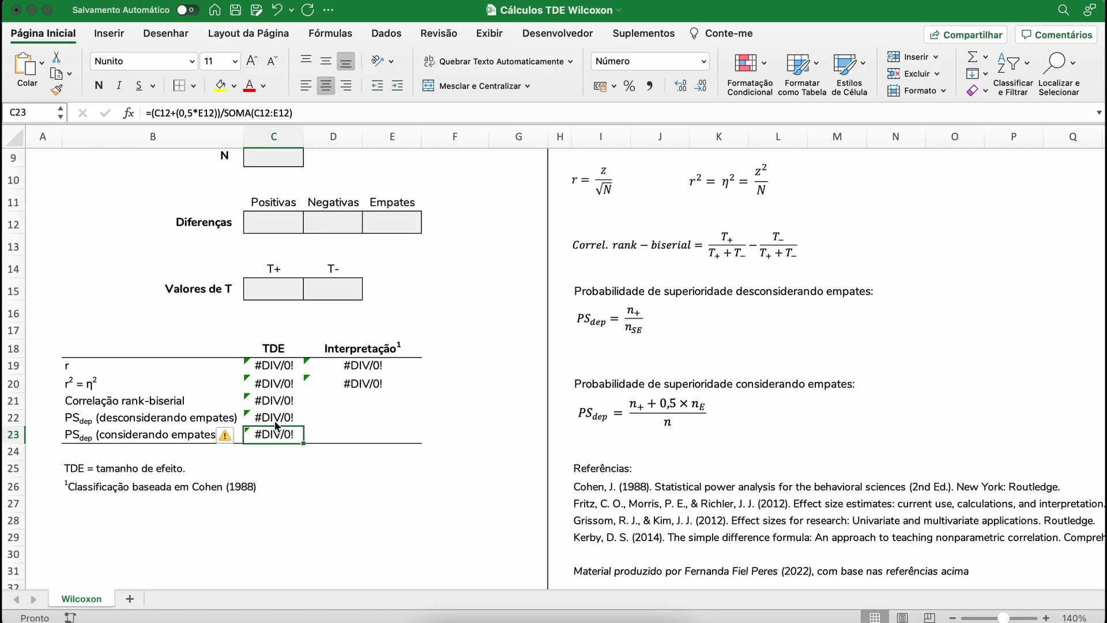
scroll(346, 488, up, 3)
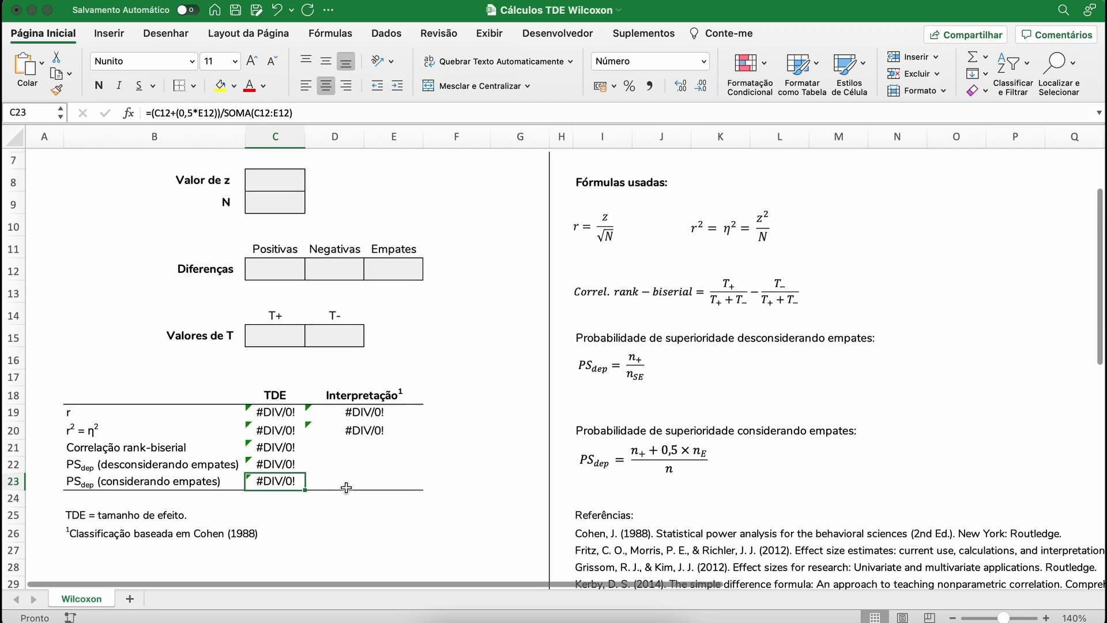
scroll(346, 488, up, 3)
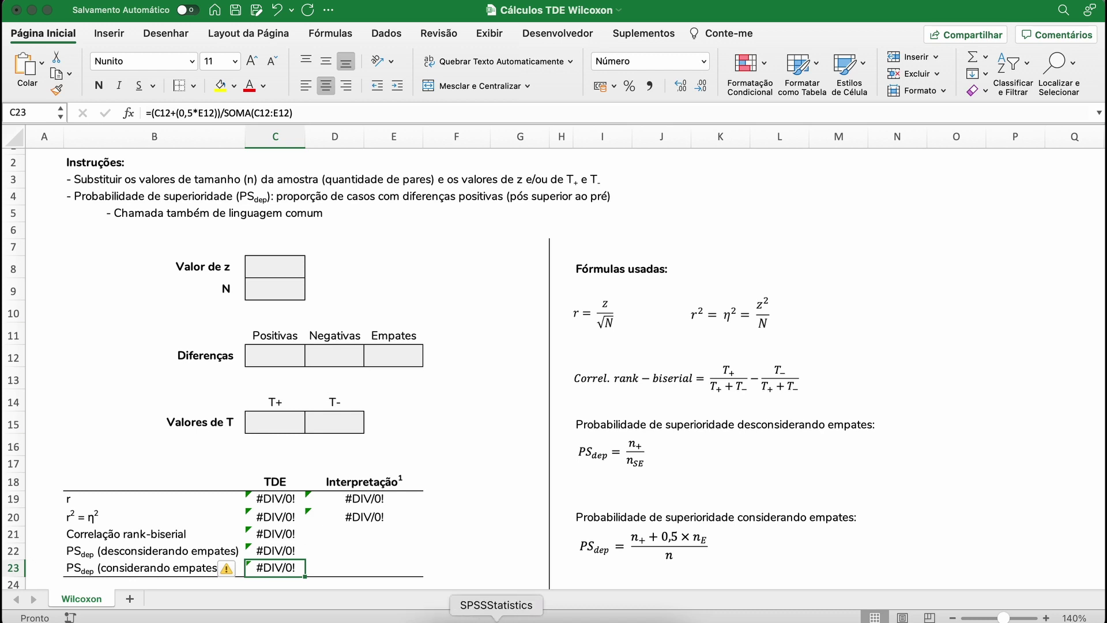
In SPSS, open Analisar > Testes não paramétricos > 2 amostras relacionadas.
click(495, 620)
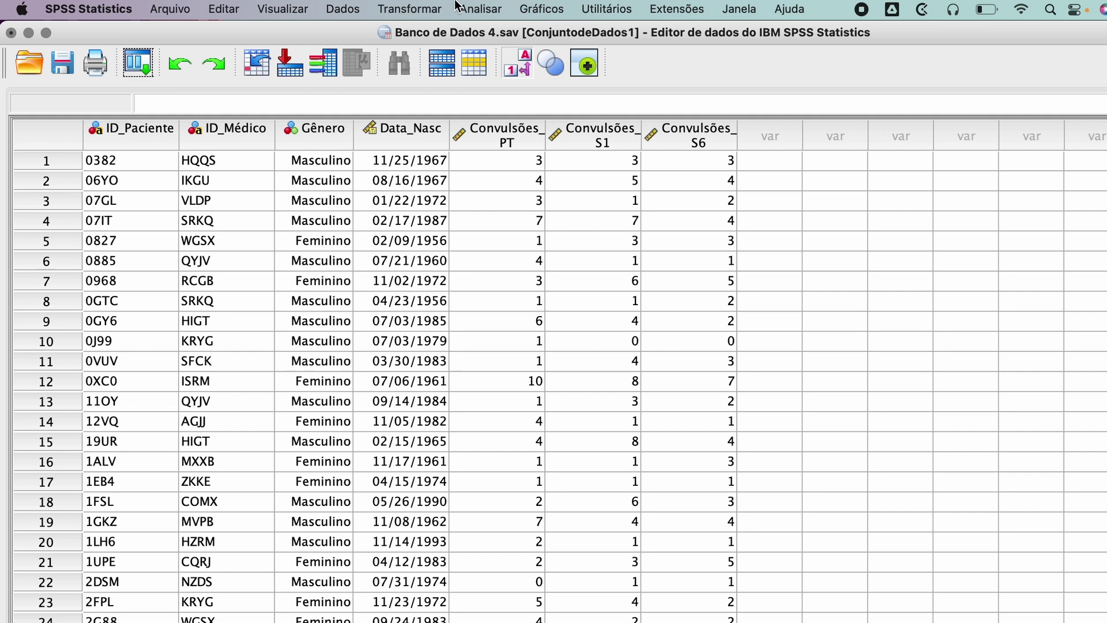
click(483, 11)
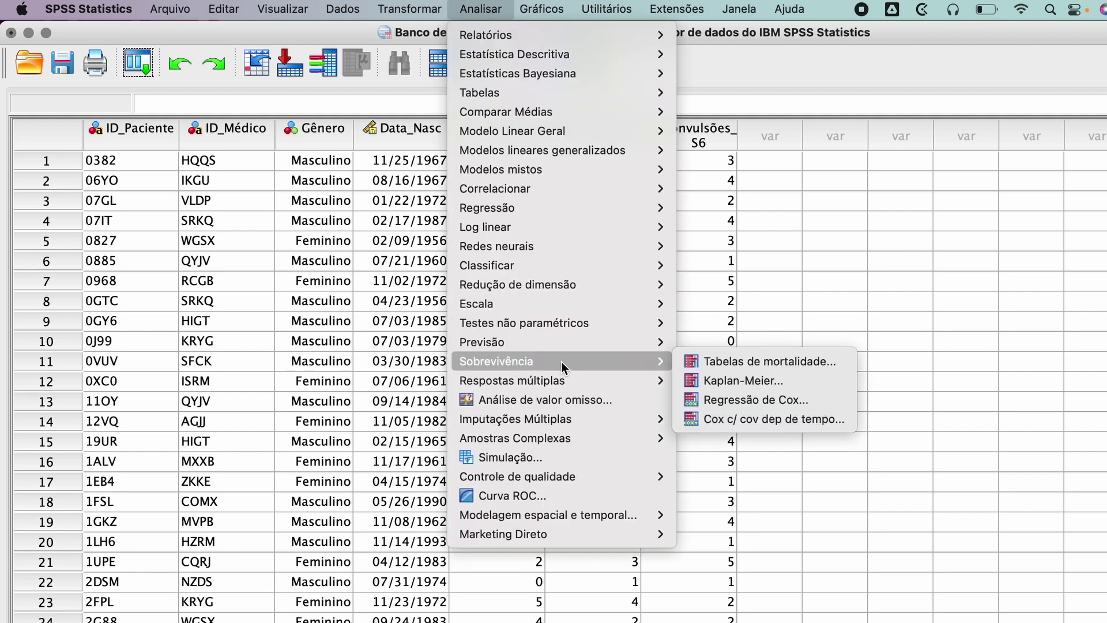
mouse_move(524, 323)
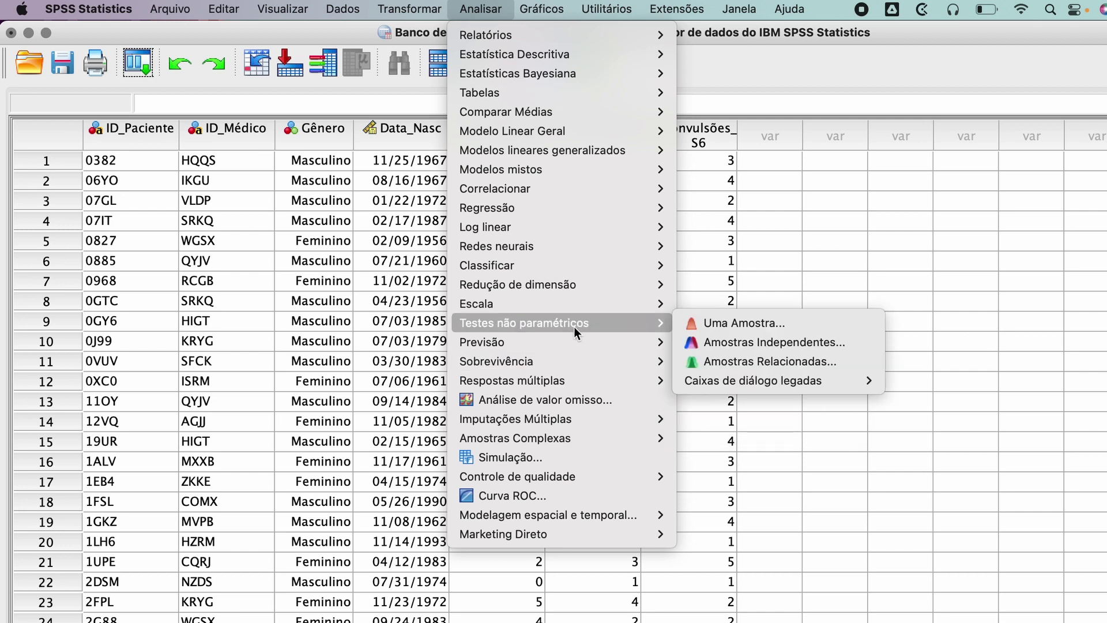
mouse_move(752, 381)
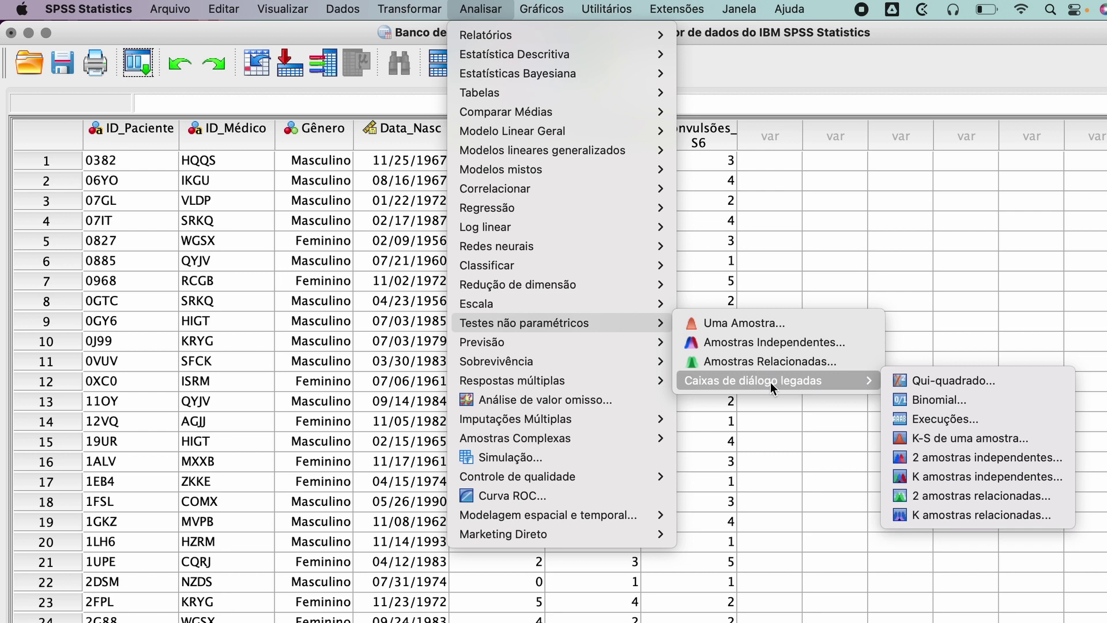
click(977, 497)
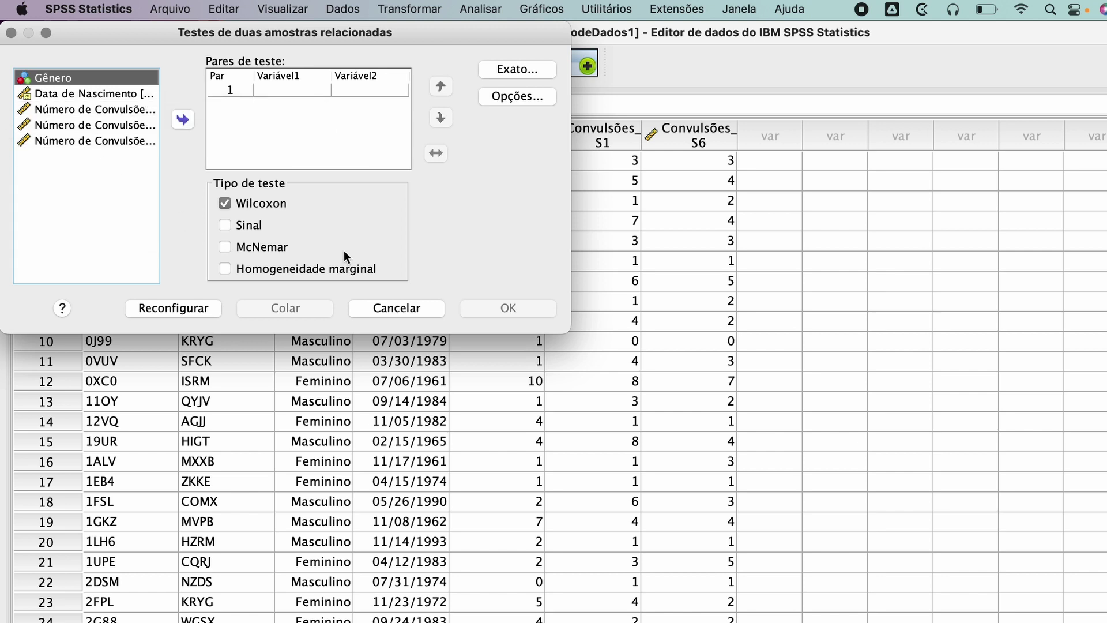
Pair the pre-treatment and week 1 Número de Convulsões variables and run the Wilcoxon test.
mouse_move(292, 29)
mouse_down()
mouse_move(749, 289)
mouse_move(680, 280)
mouse_up()
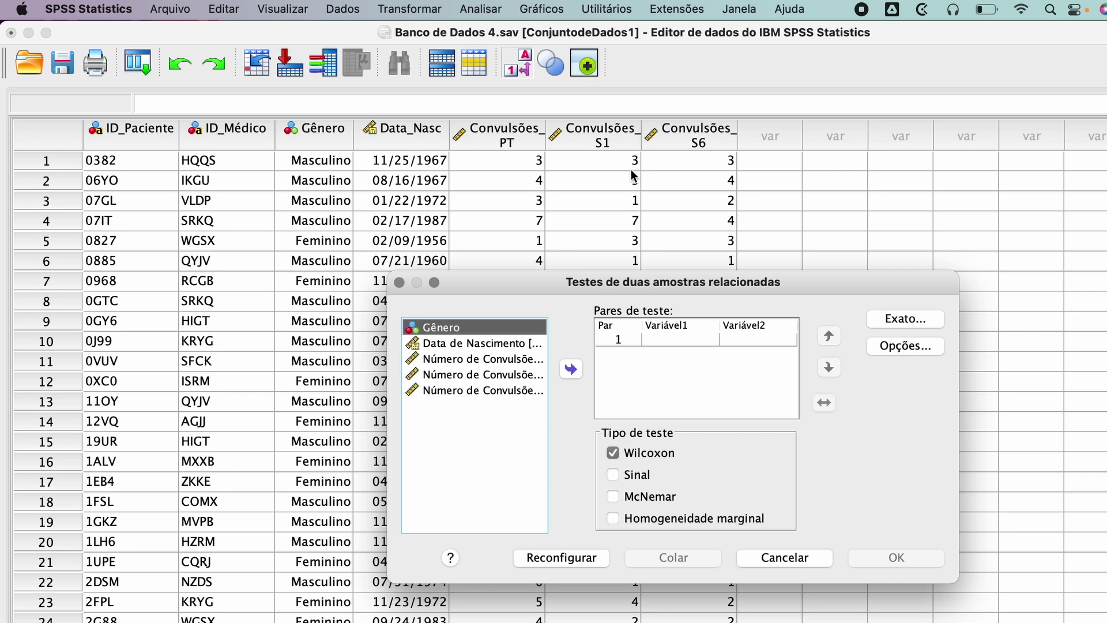
click(508, 376)
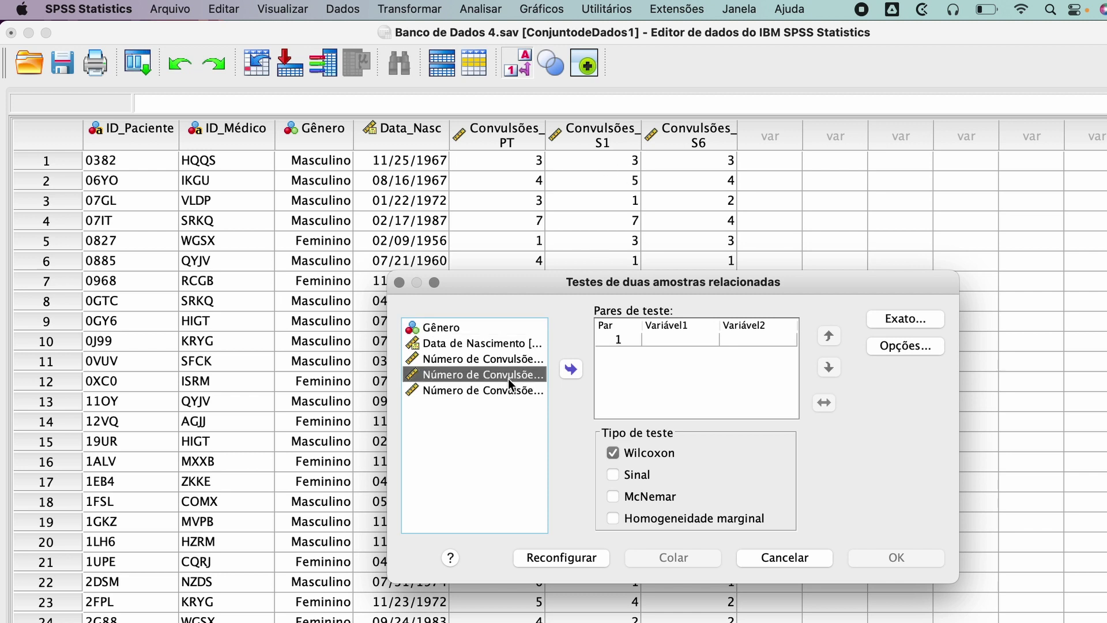
click(571, 369)
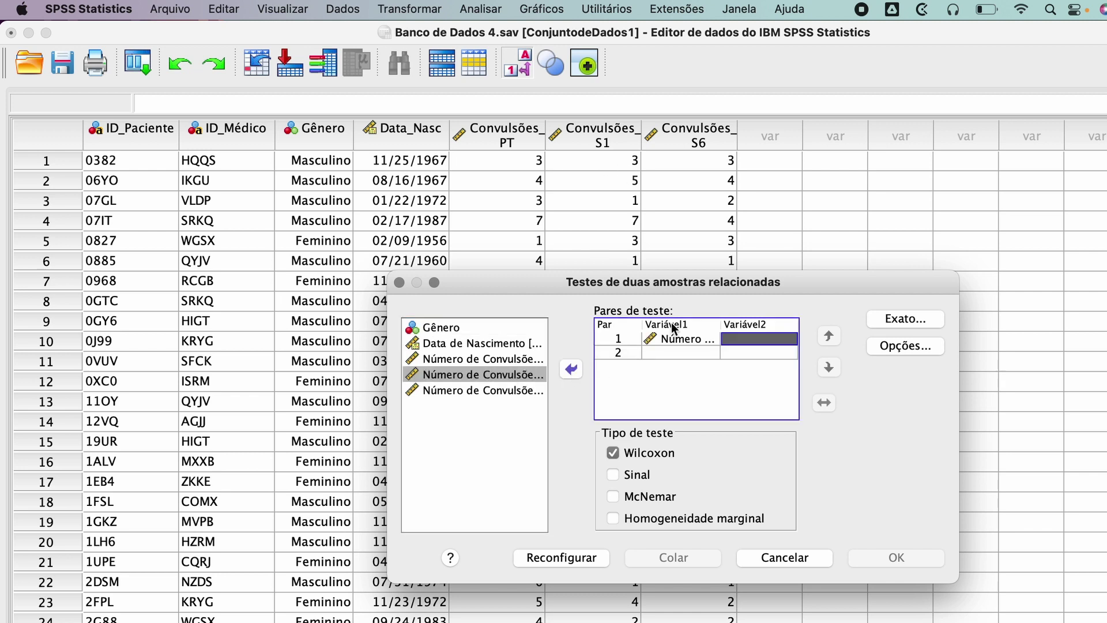
click(513, 359)
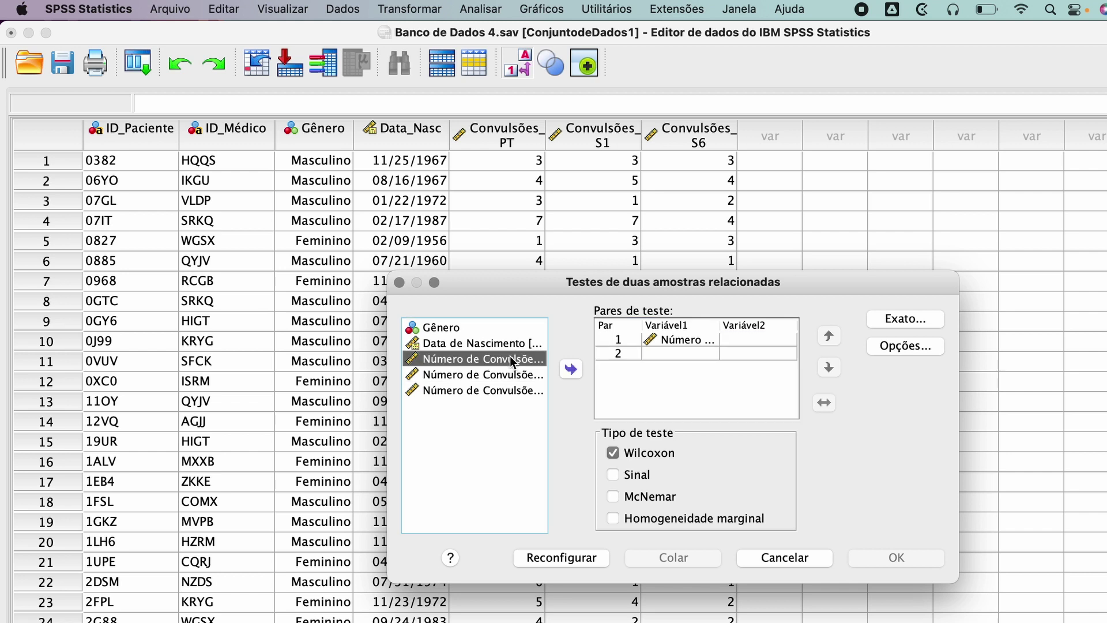
click(571, 369)
drag(679, 288, 584, 215)
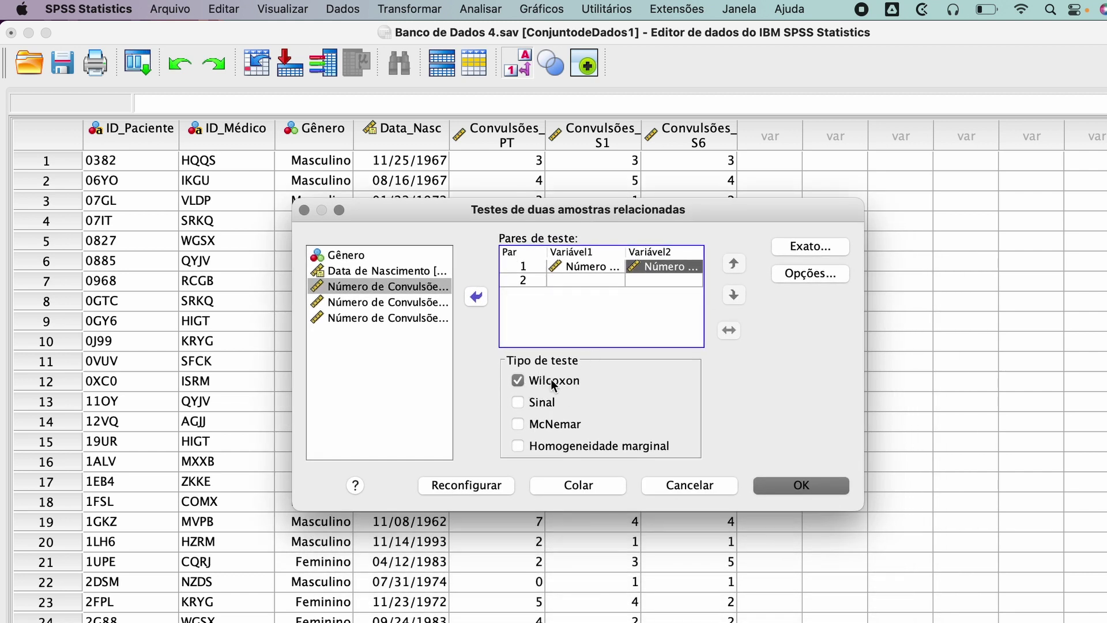
click(802, 486)
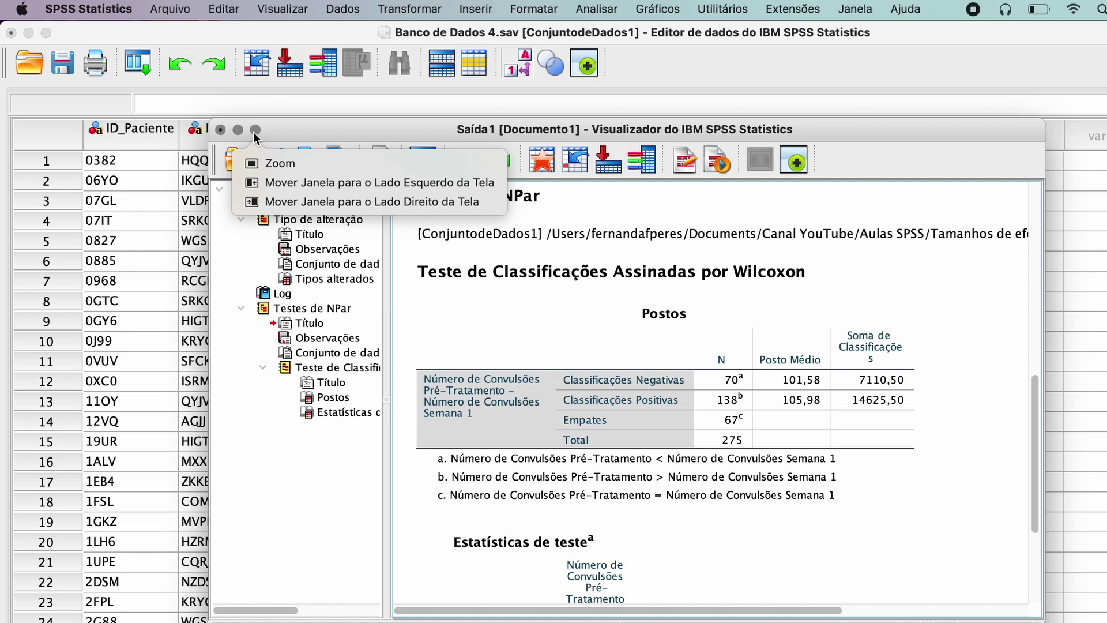
Maximize the output viewer and select the Postos and Estatísticas de teste tables to copy.
click(255, 135)
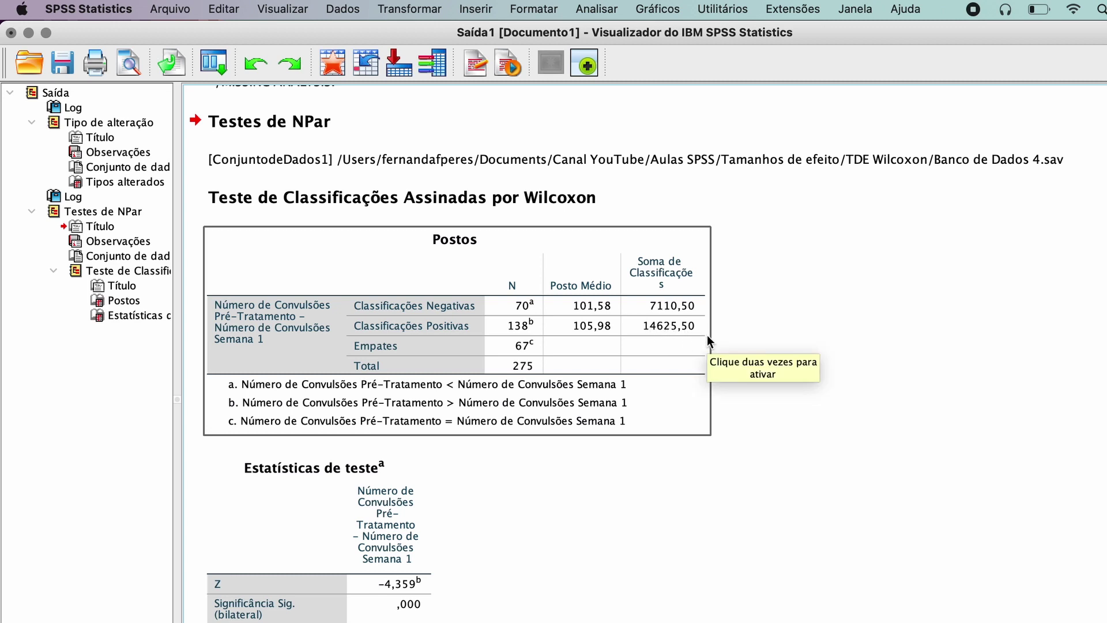
click(669, 311)
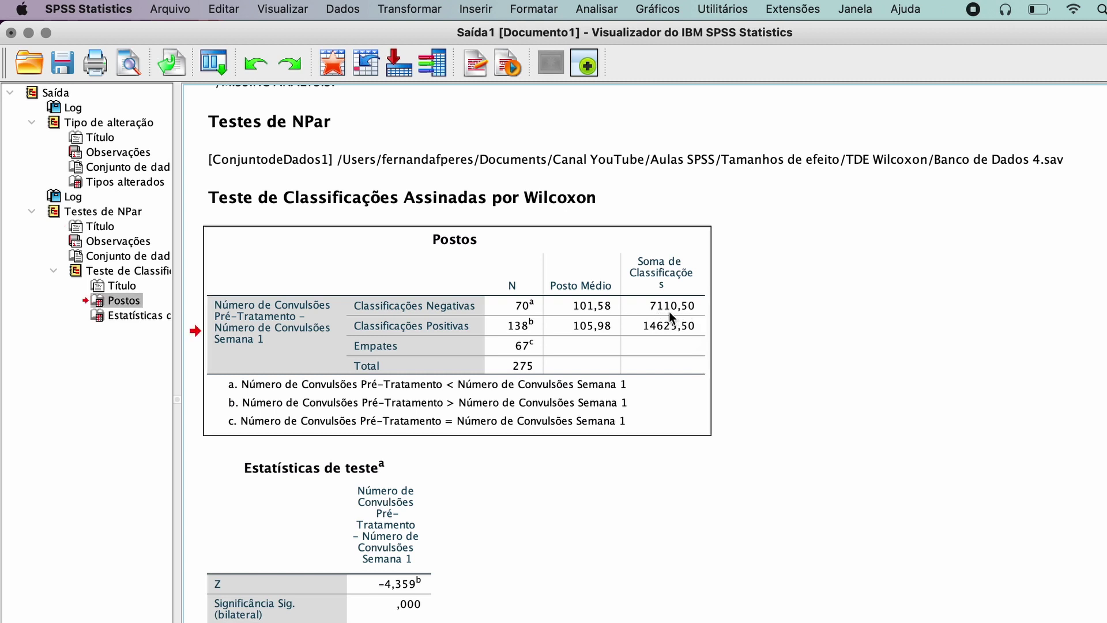
click(385, 541)
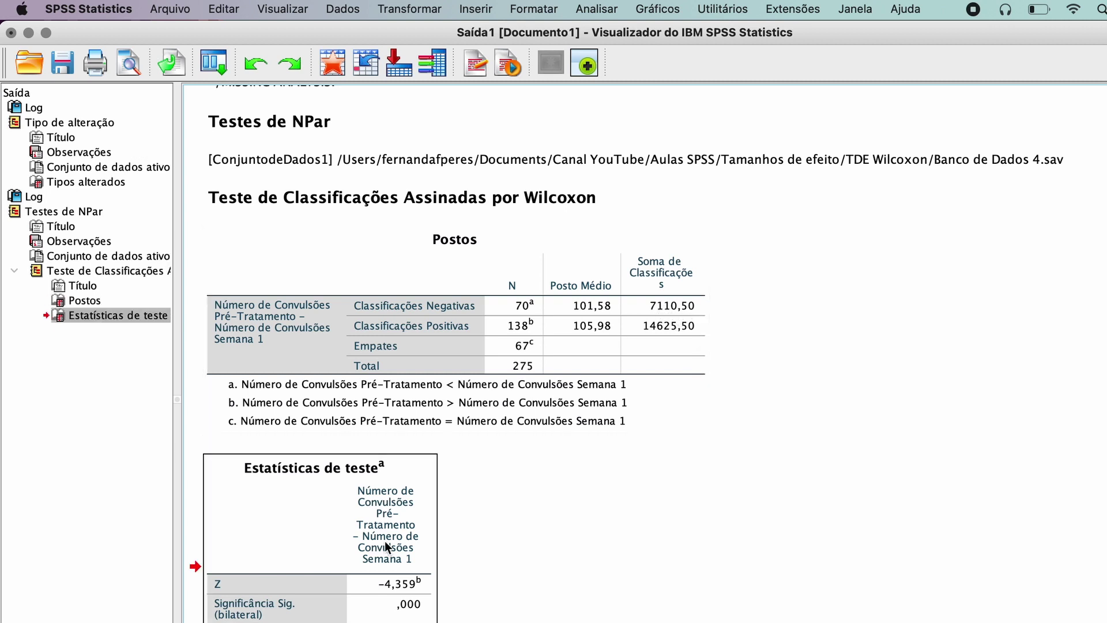
click(407, 325)
click(355, 524)
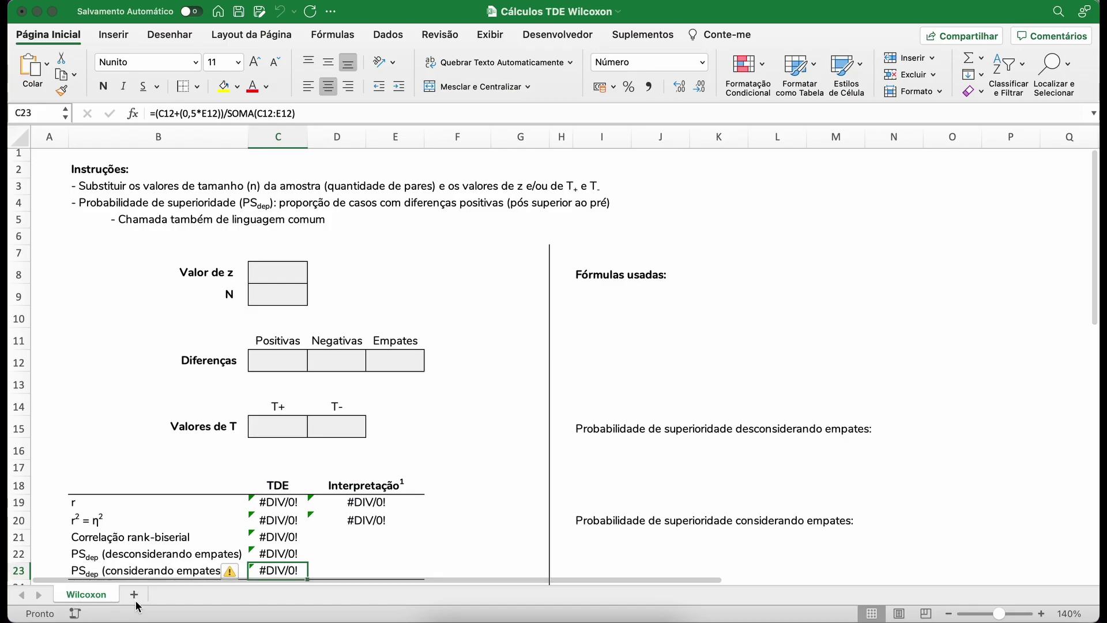
Add a new sheet, paste the SPSS tables at A1 and zoom in.
click(134, 594)
key(super+v)
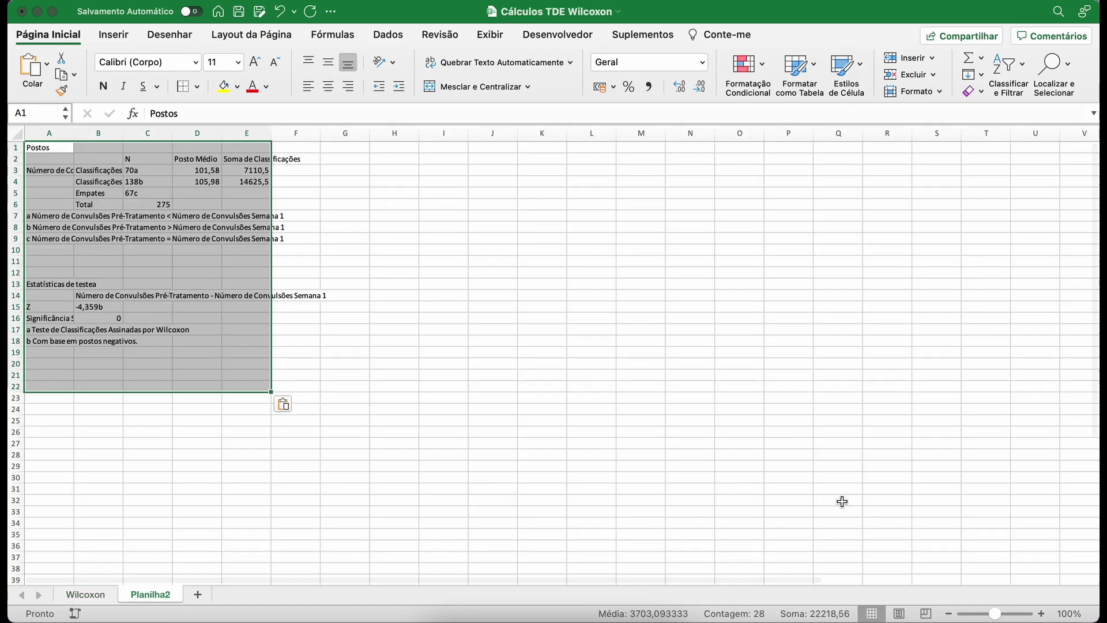
click(1041, 614)
click(1042, 614)
click(1041, 613)
click(1042, 614)
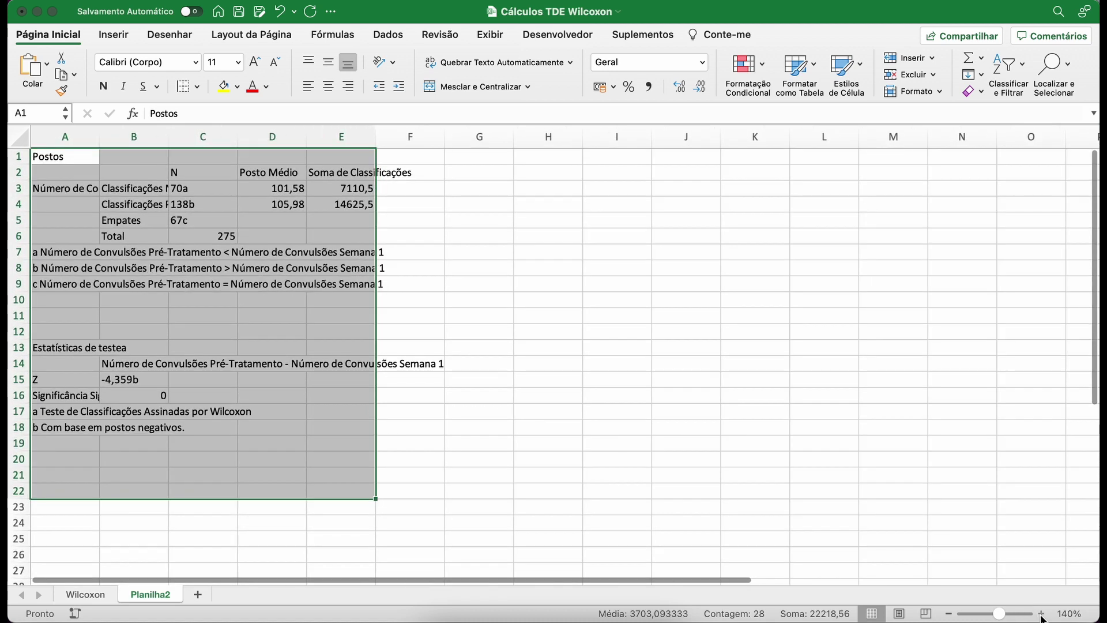
click(1041, 614)
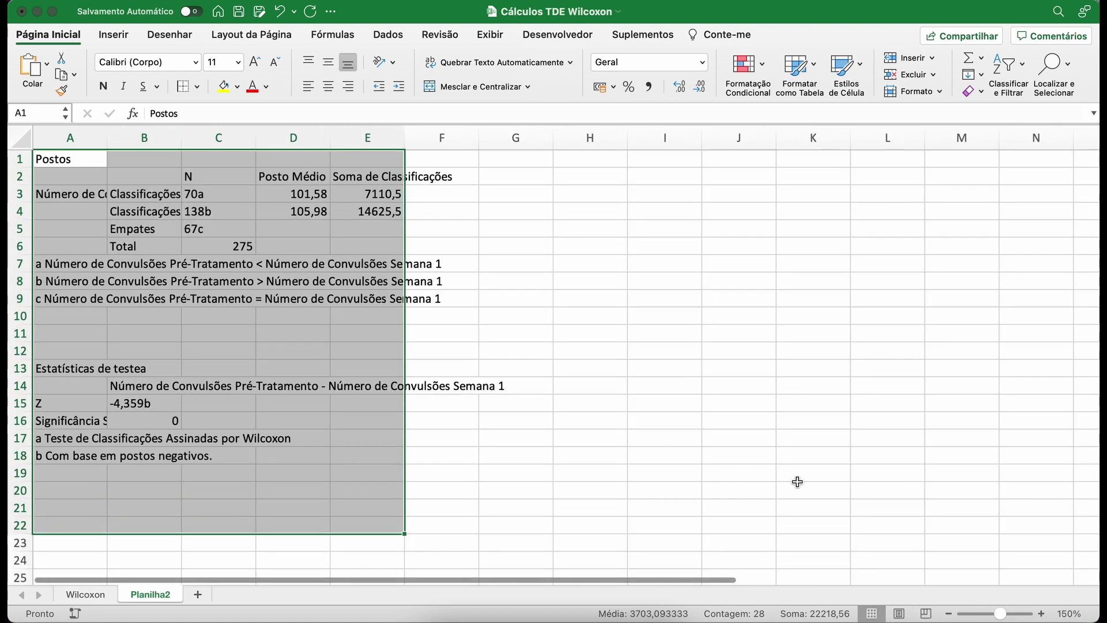
Locate the Total count of 275 and return to the Wilcoxon template sheet.
click(167, 236)
click(110, 399)
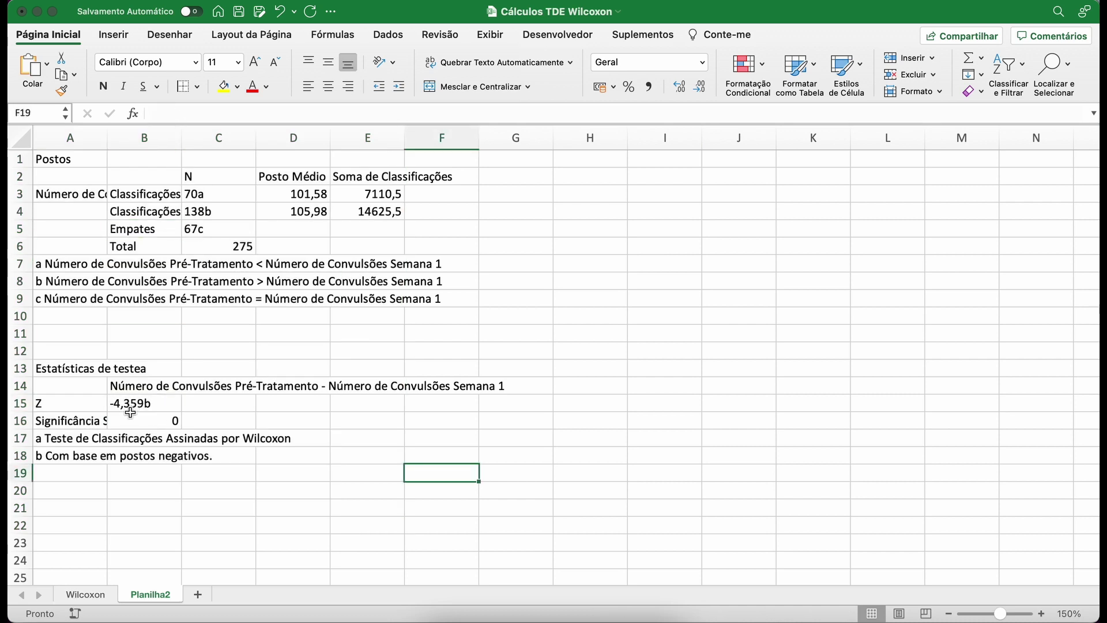
click(242, 245)
drag(151, 246, 234, 246)
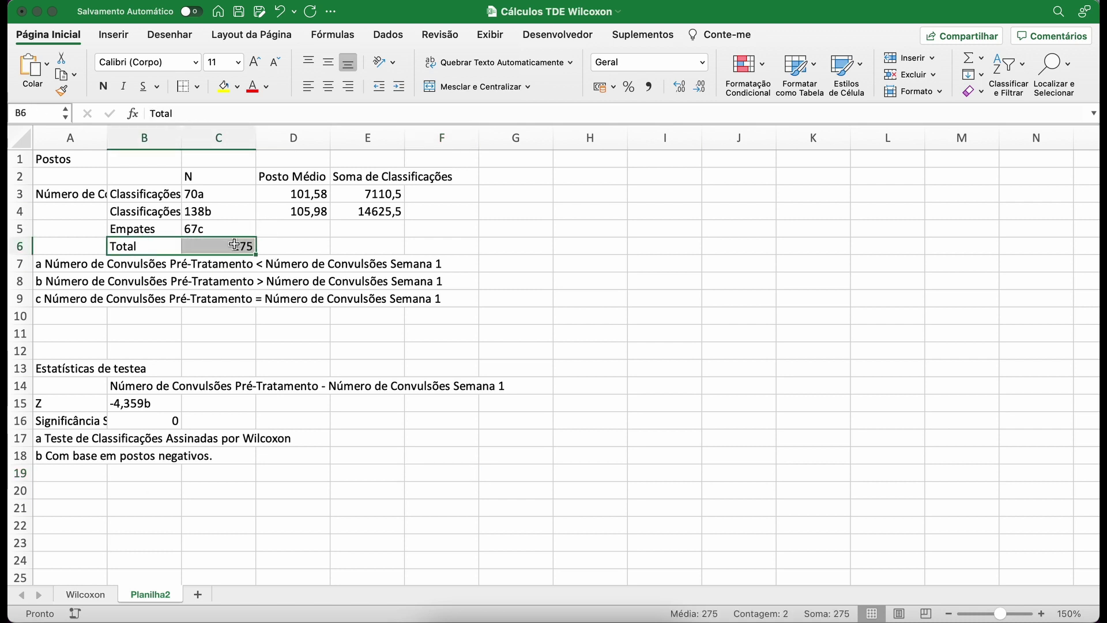
click(86, 594)
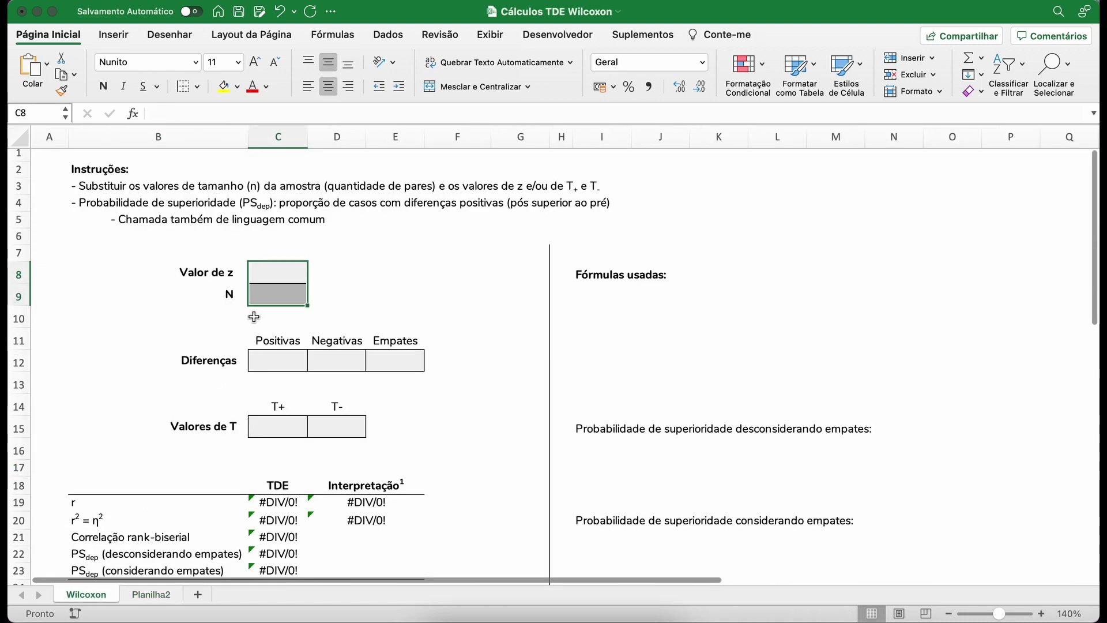
Enter z = 4,359 in C8 and N = 275 in C9.
double_click(271, 278)
text(4,)
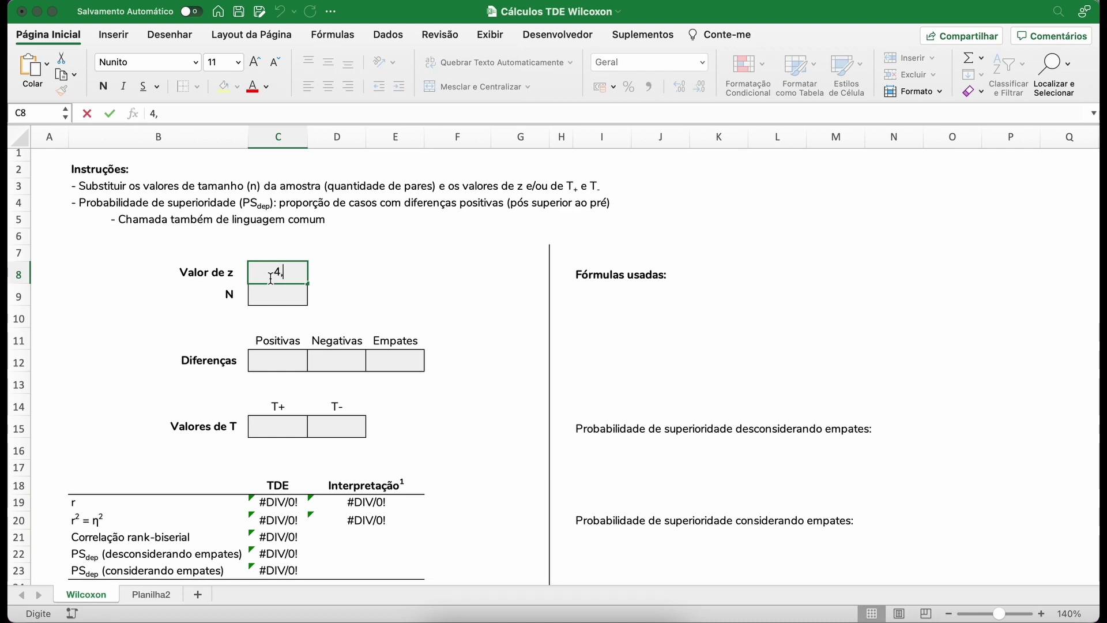
text(5359)
key(Return)
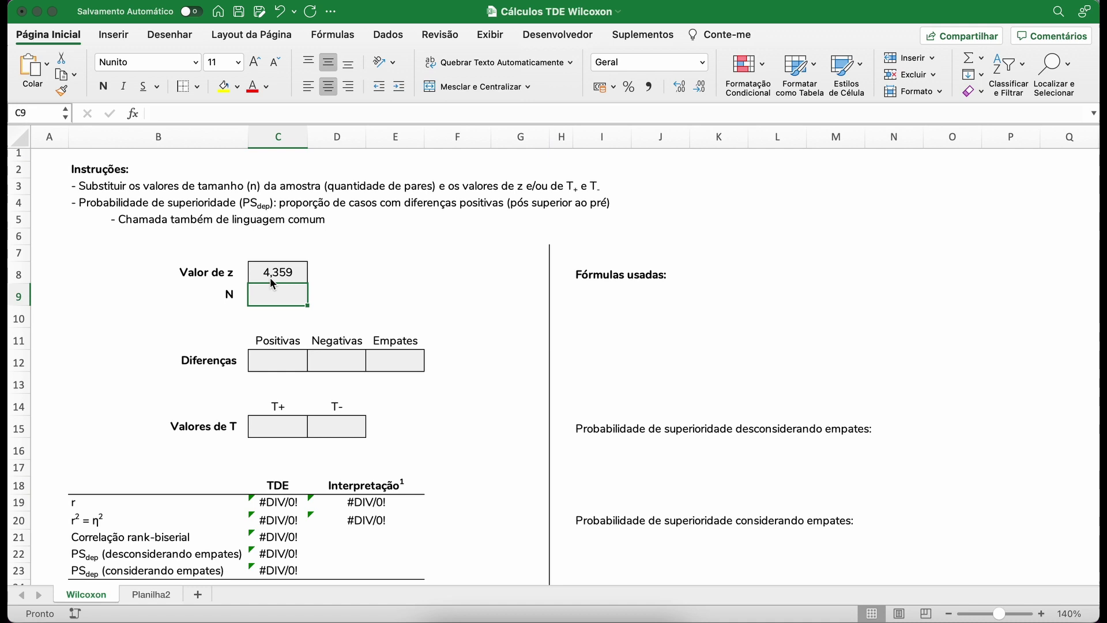
text(275)
key(Return)
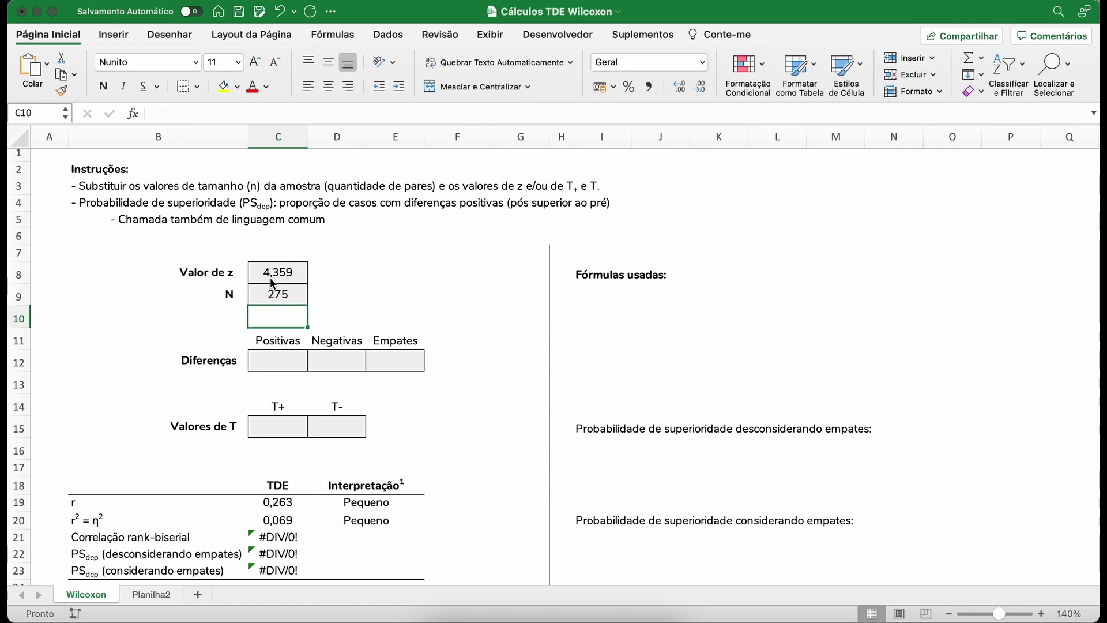
Check the rank-biserial formula in C21, then go to Planilha2.
scroll(277, 288, down, 3)
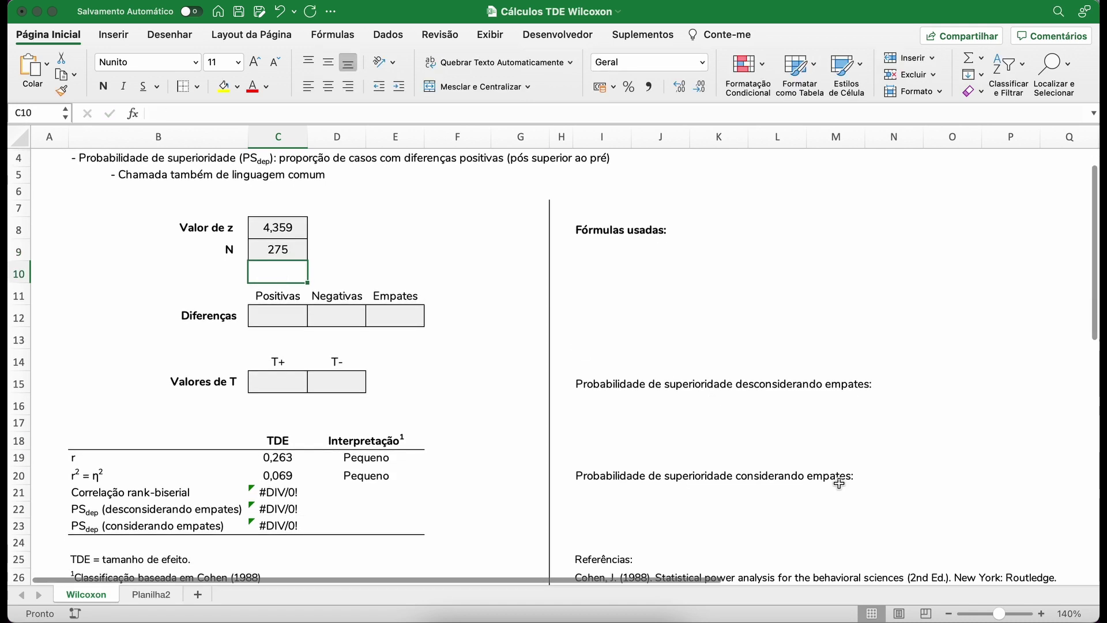
click(949, 613)
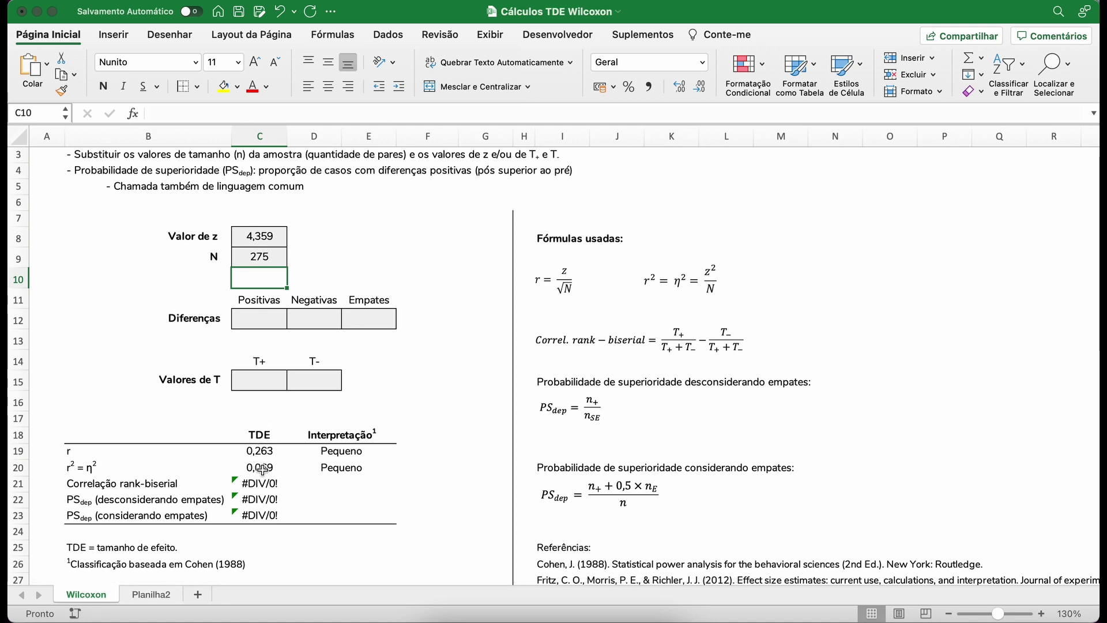
click(1041, 613)
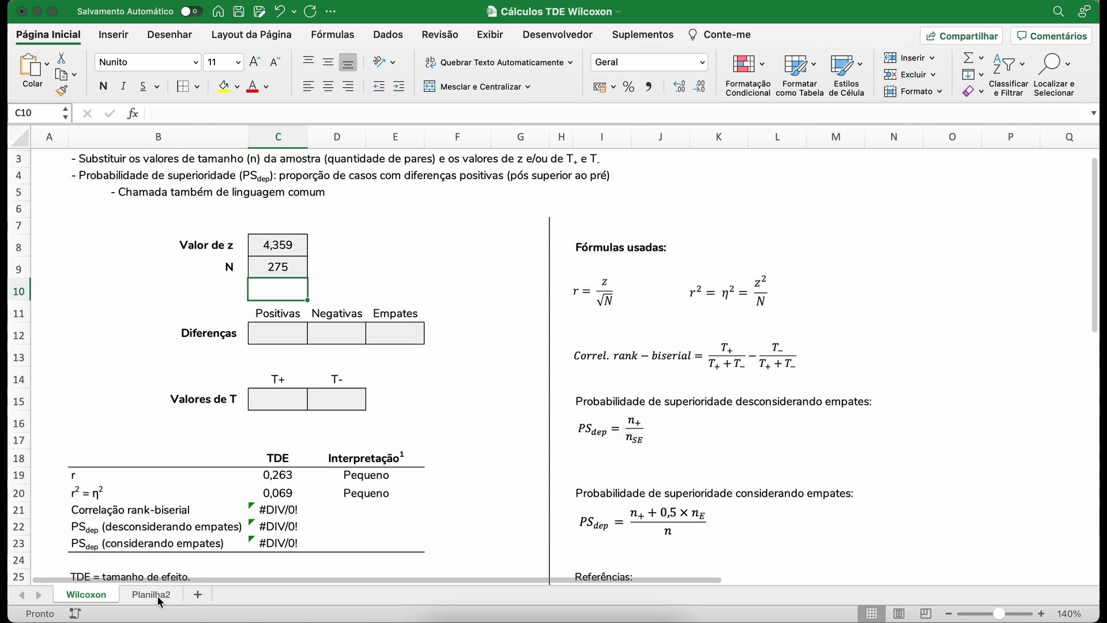
click(282, 507)
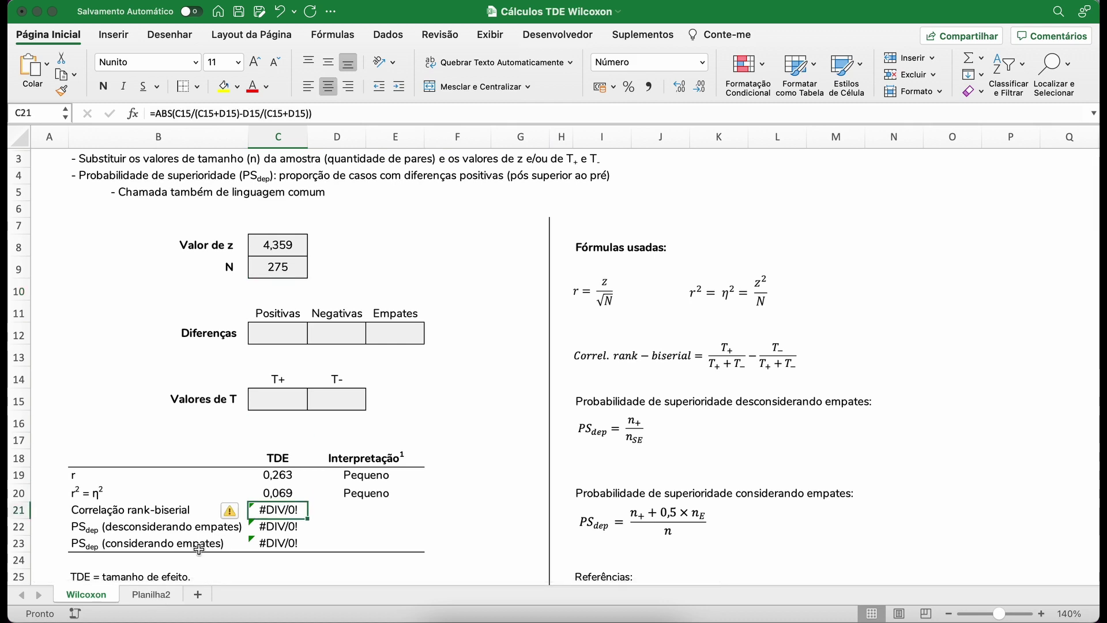
click(151, 595)
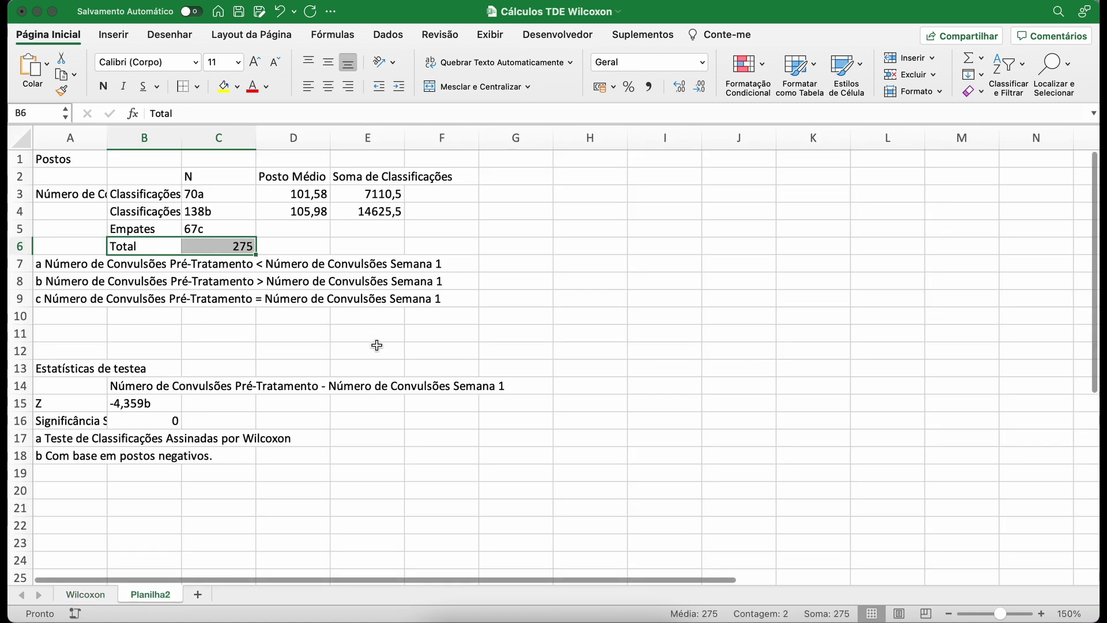
Copy the negative rank sum 7110,5 from Planilha2 and paste it as T− in D15.
click(380, 194)
drag(181, 138, 293, 137)
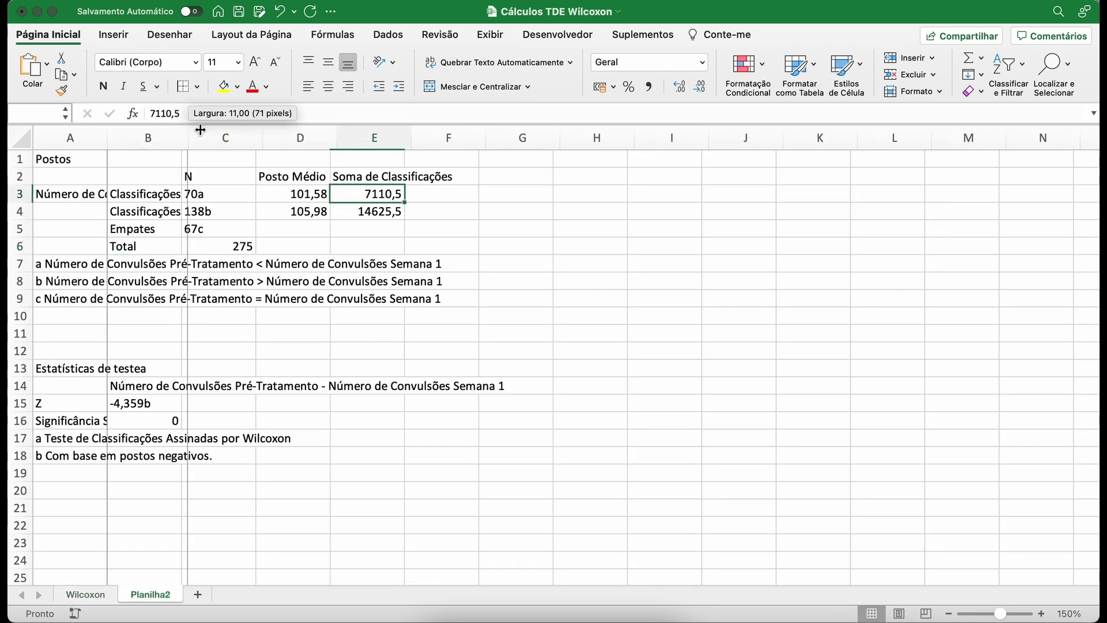
key(F2)
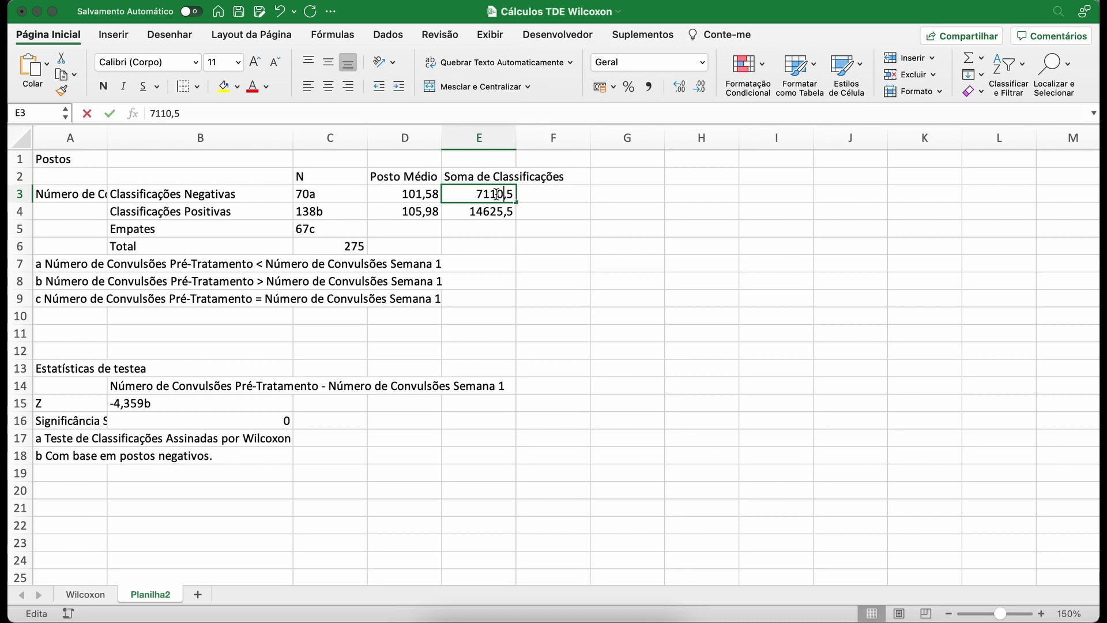
key(Home)
key(shift+End)
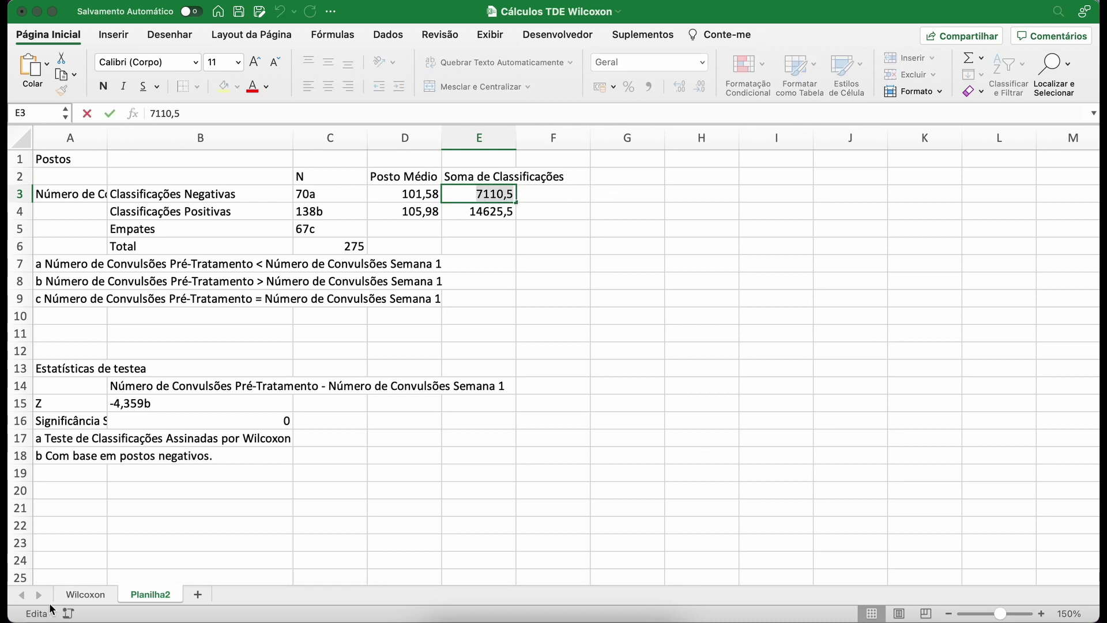
click(82, 594)
click(346, 409)
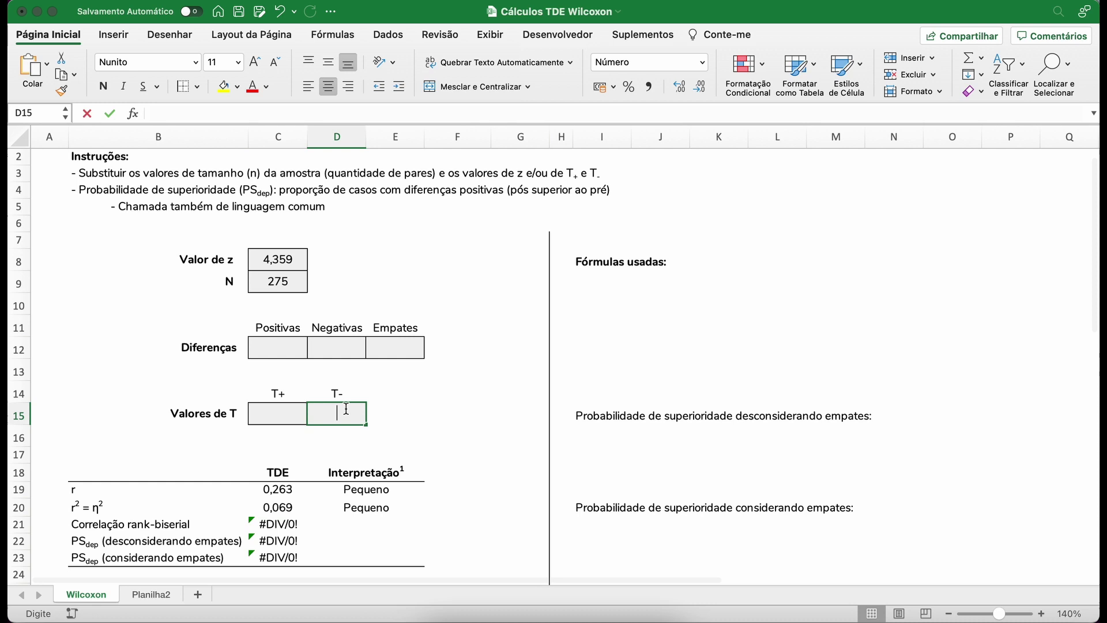
right_click(345, 408)
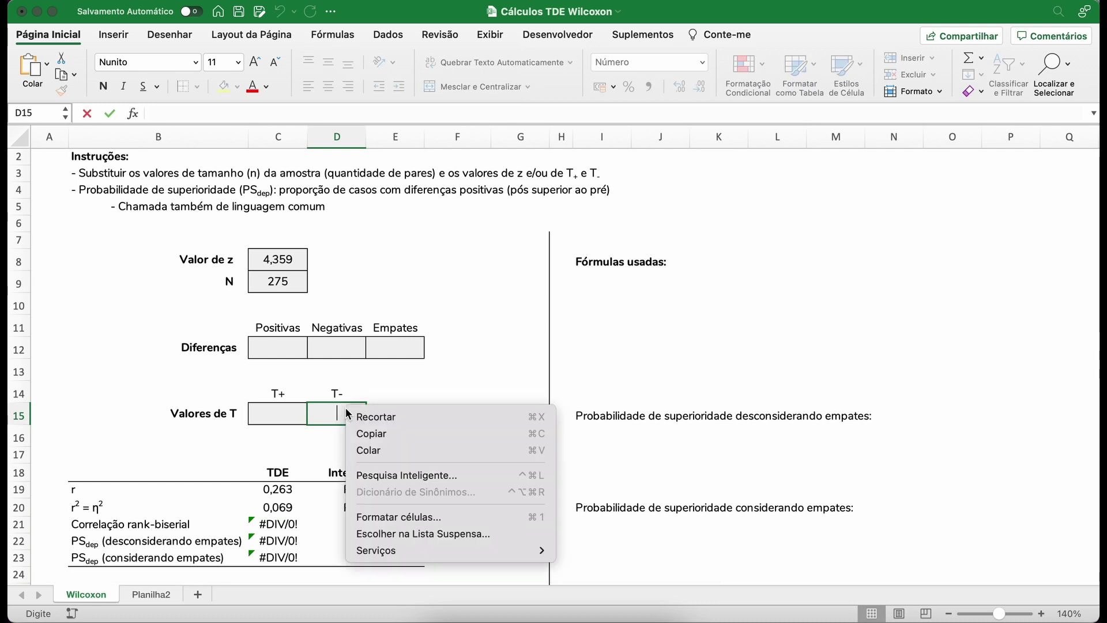
click(379, 450)
Copy the positive rank sum 14625,5 and paste it as T+ in C15.
click(161, 598)
click(479, 211)
double_click(478, 211)
drag(468, 211, 647, 214)
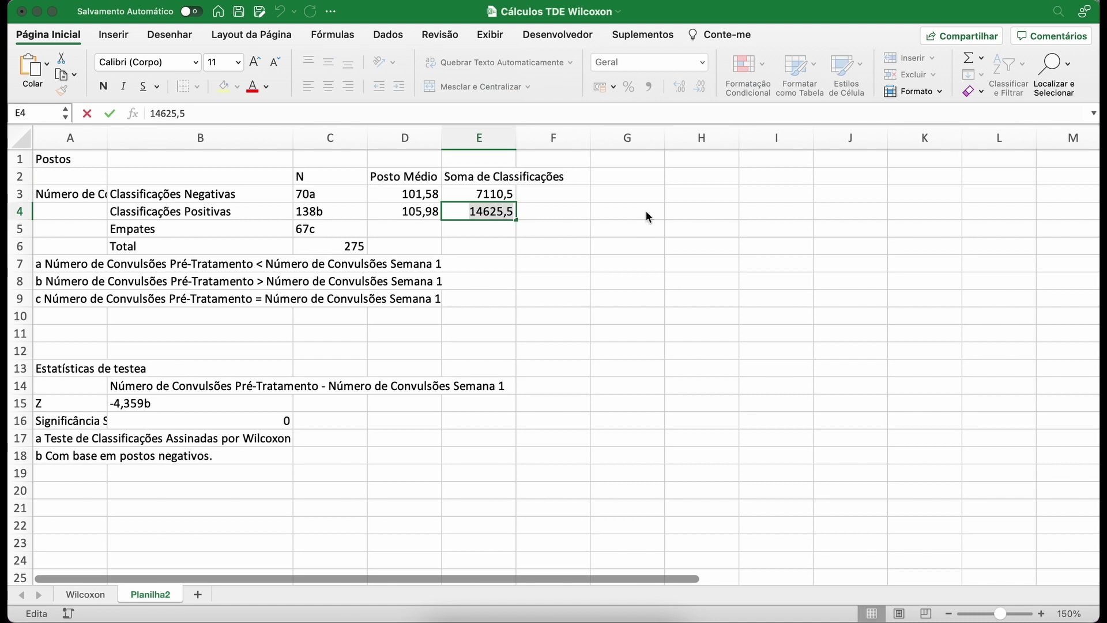
click(86, 593)
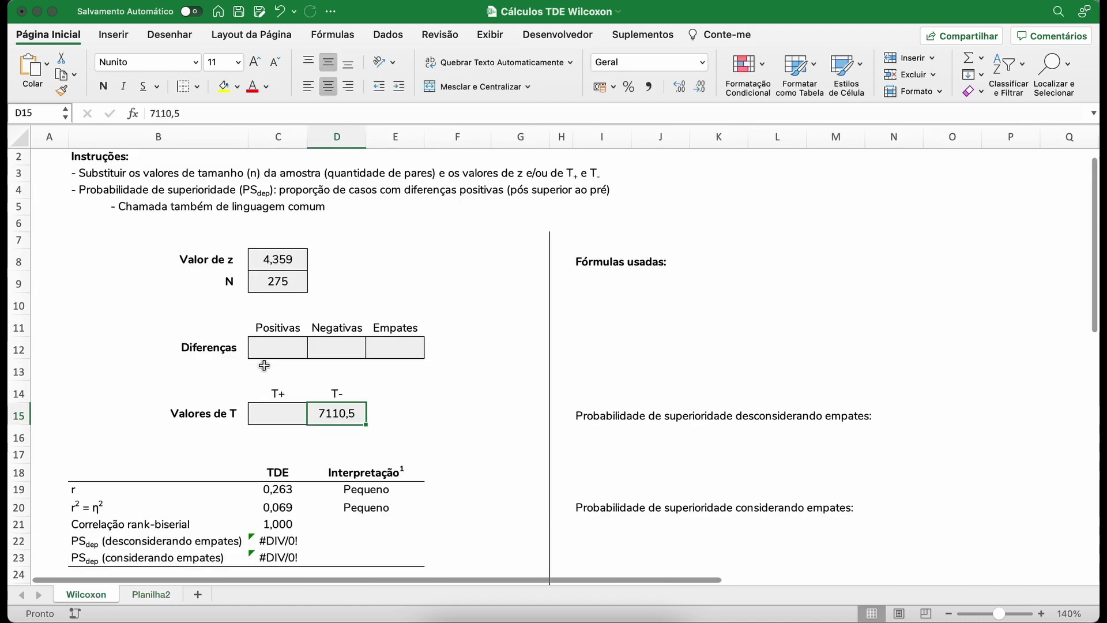
click(270, 414)
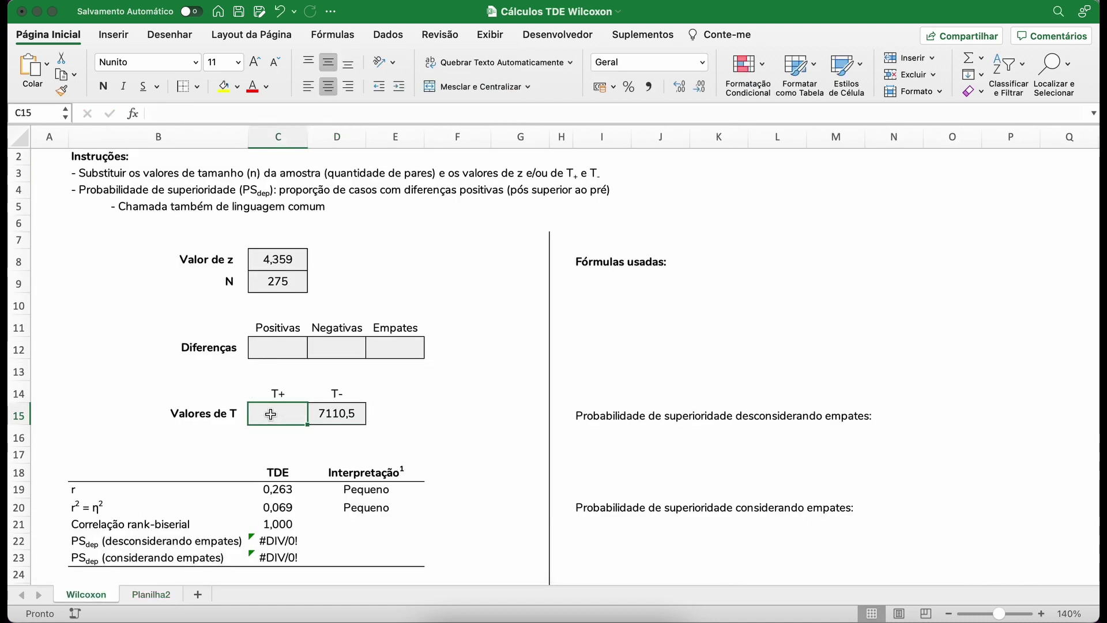
right_click(290, 420)
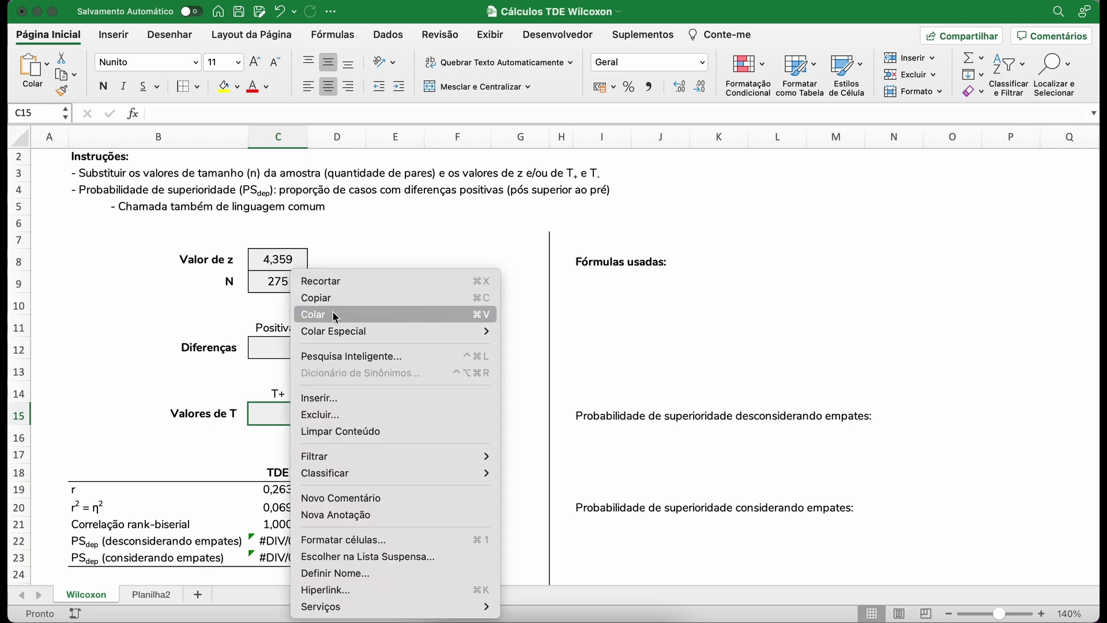
click(314, 314)
Verify the C21 rank-biserial formula now gives 0,346, then view Planilha2.
scroll(380, 438, down, 3)
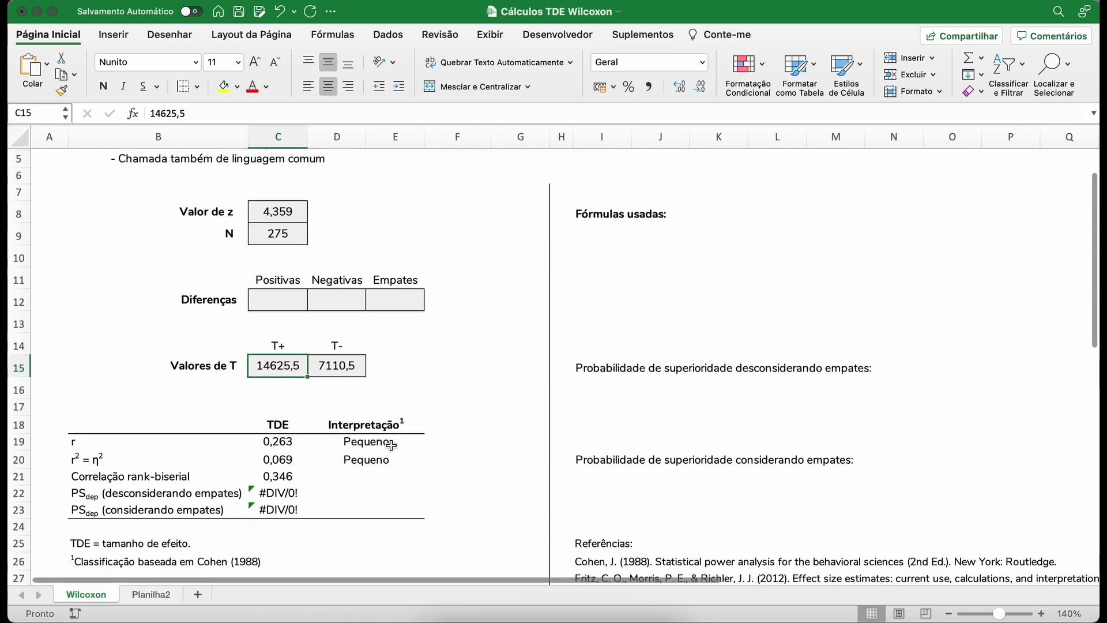
scroll(392, 445, down, 1)
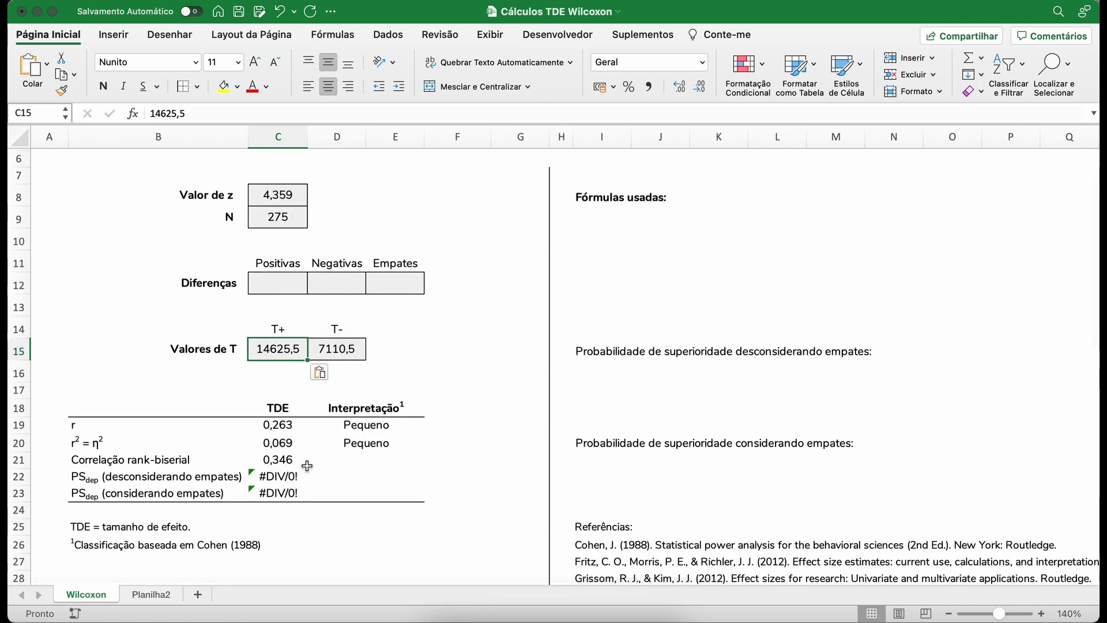
click(279, 459)
scroll(361, 448, up, 3)
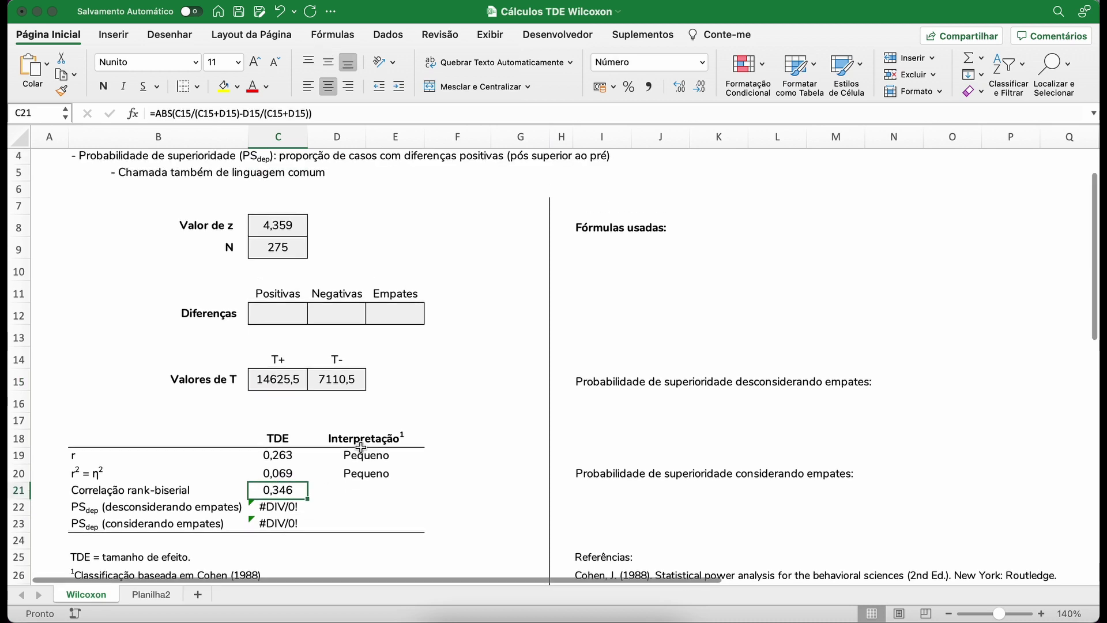
click(166, 596)
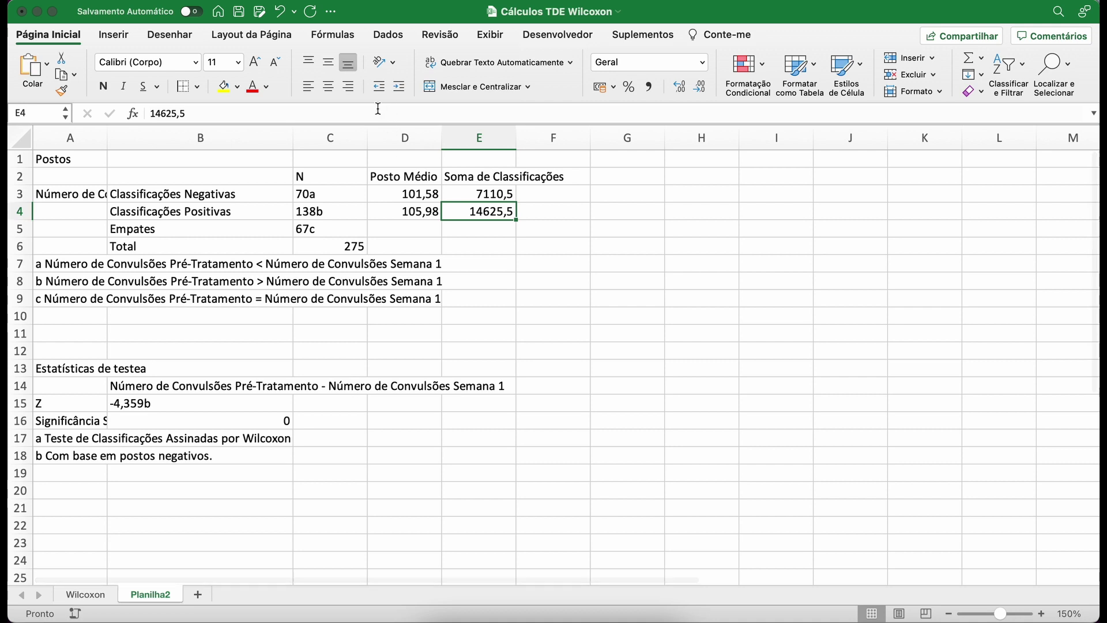
Read the SPSS counts: 70 negative ranks, 138 positive ranks and 67 ties.
click(312, 192)
click(313, 209)
click(313, 228)
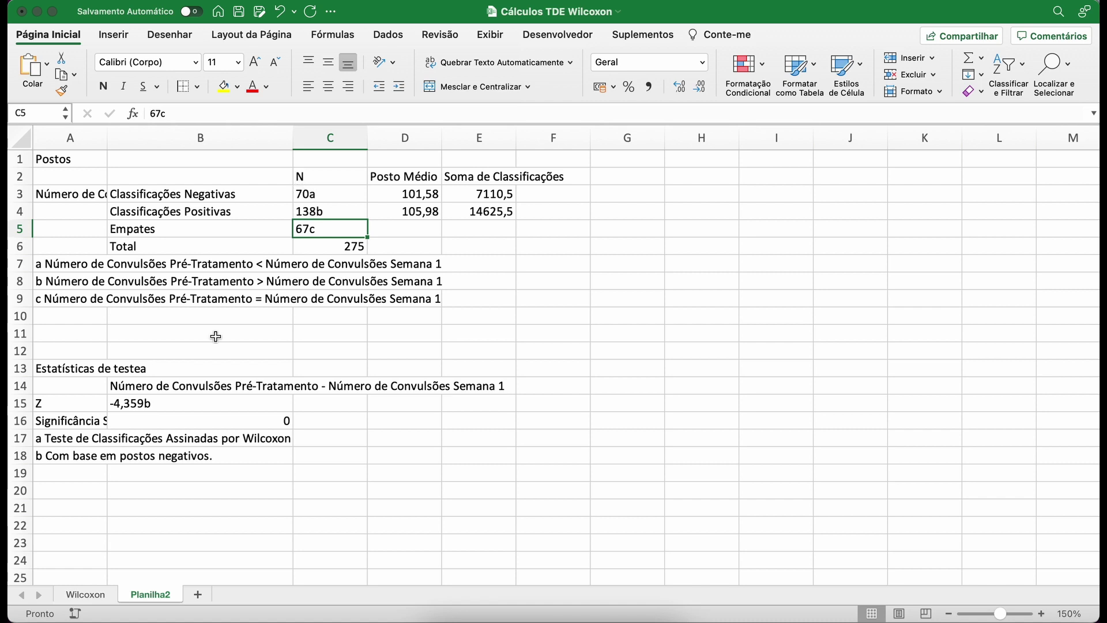
Enter 138, 70 and 67 in C12:E12 as positive, negative and tied differences.
click(92, 596)
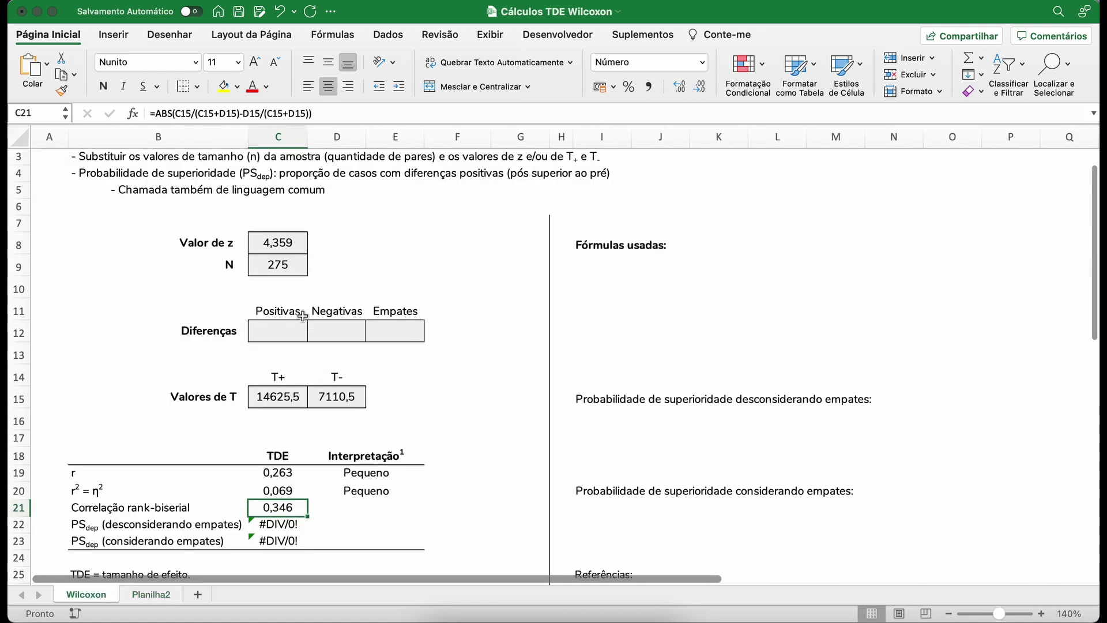
click(289, 332)
text(138)
key(Tab)
text(70)
key(Tab)
text(67)
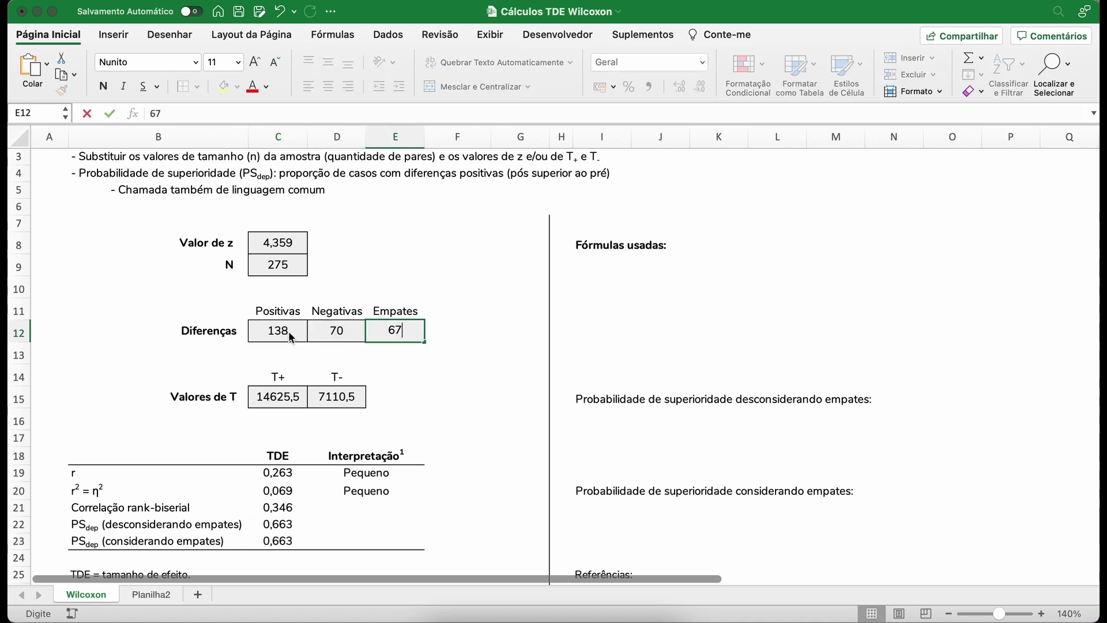
click(422, 391)
scroll(403, 415, down, 1)
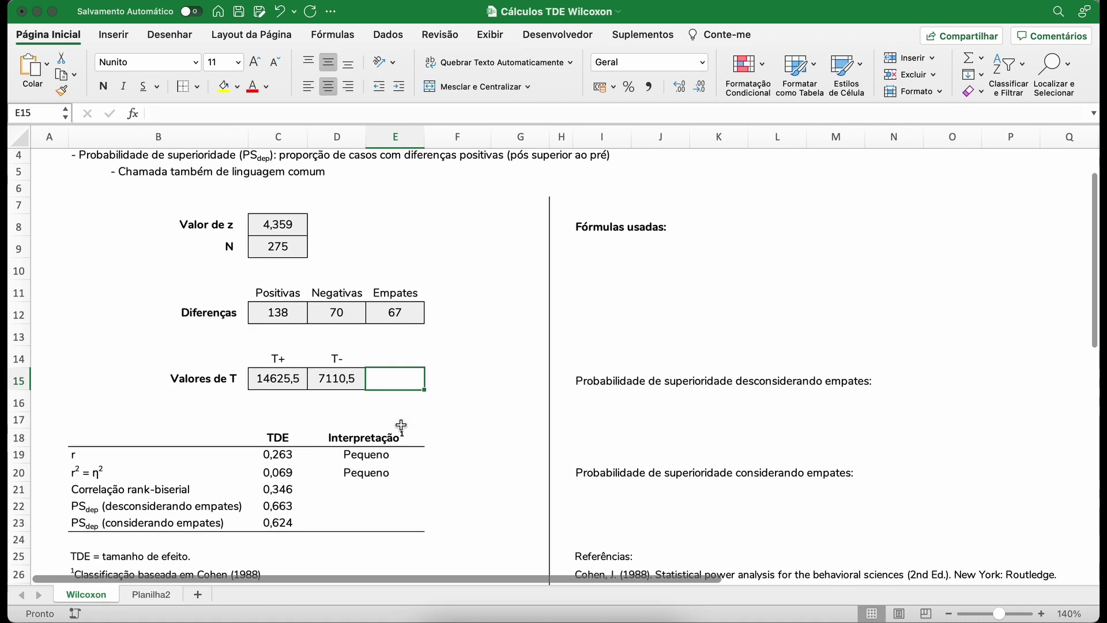
scroll(401, 426, down, 2)
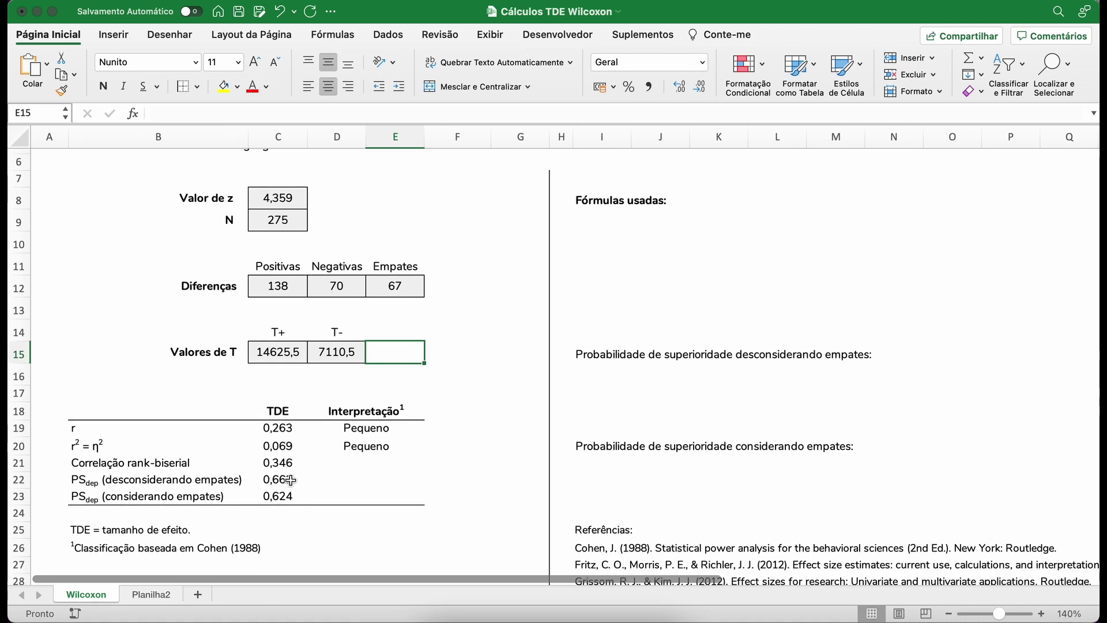
click(291, 480)
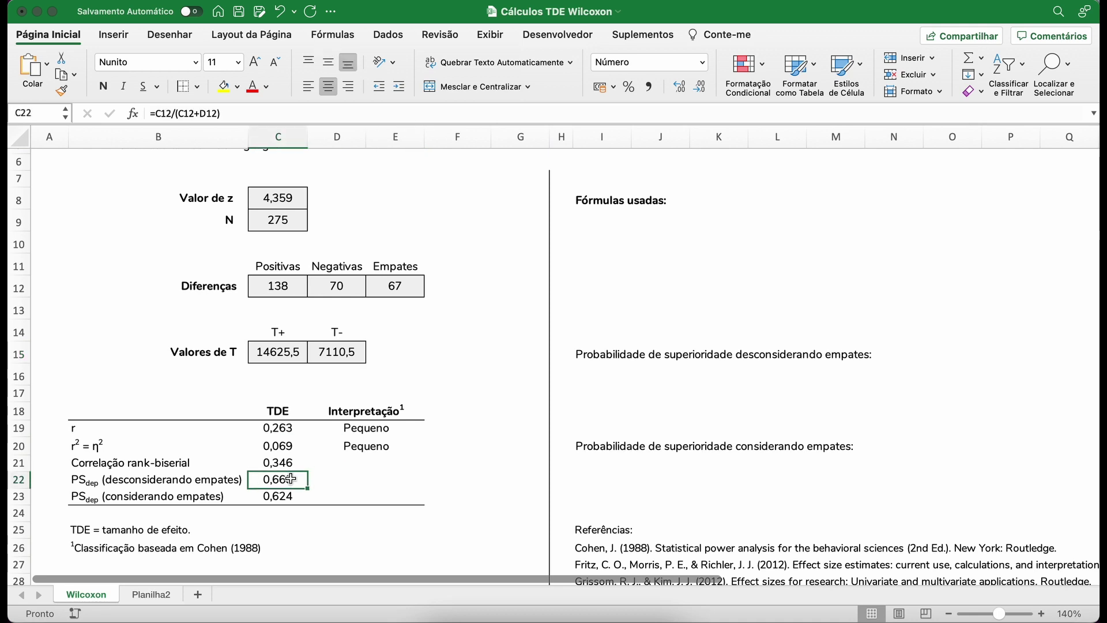
scroll(394, 464, up, 1)
click(394, 464)
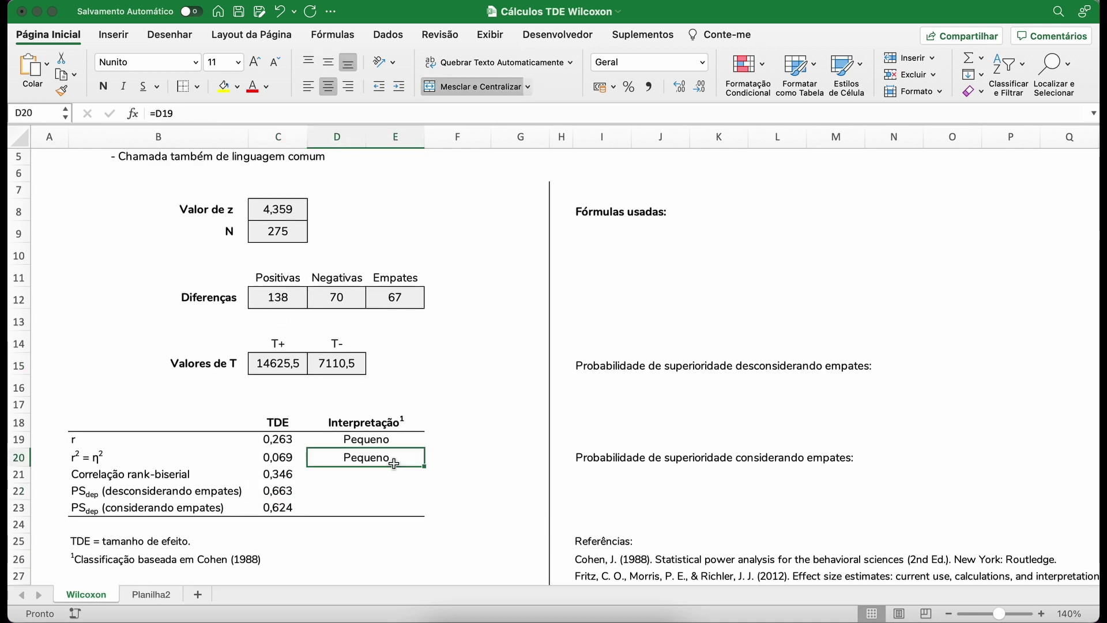
scroll(394, 465, up, 3)
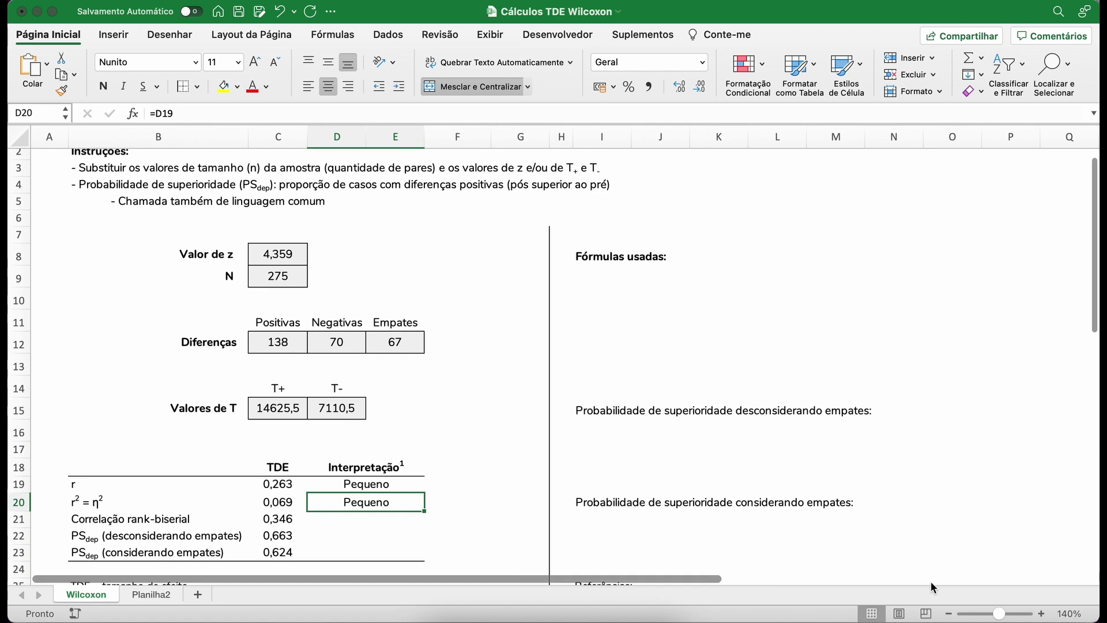
scroll(826, 464, up, 1)
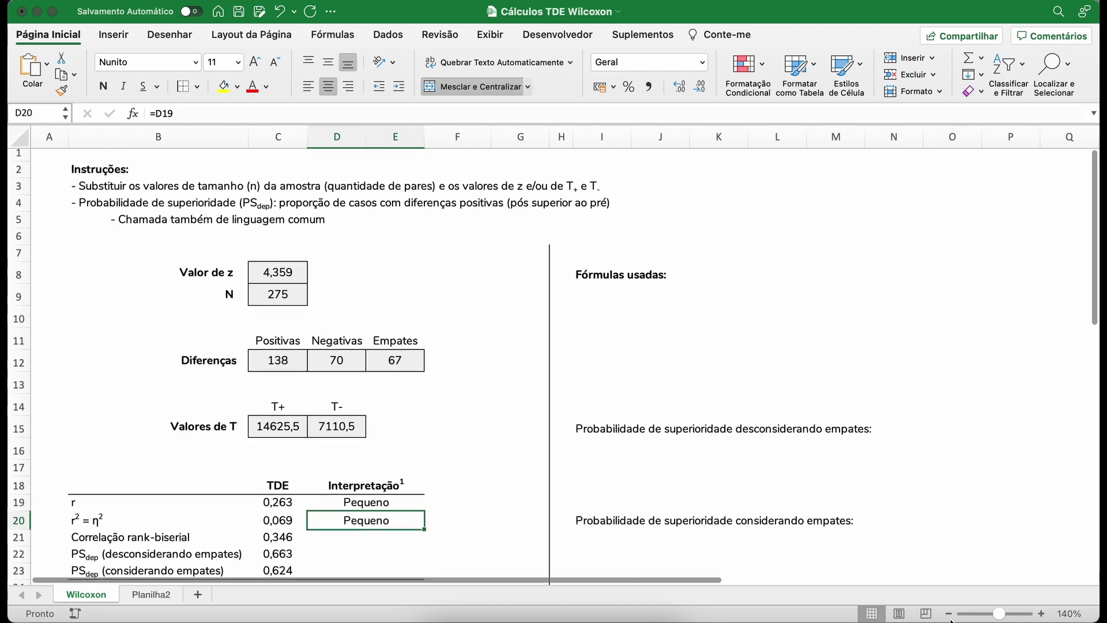
click(949, 614)
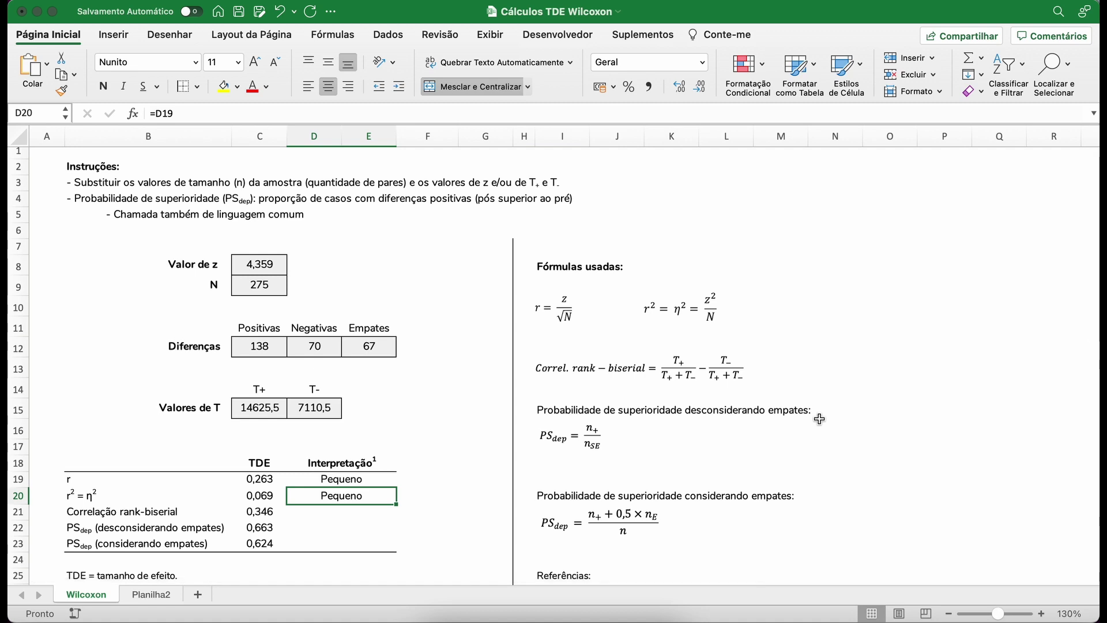
key(Up)
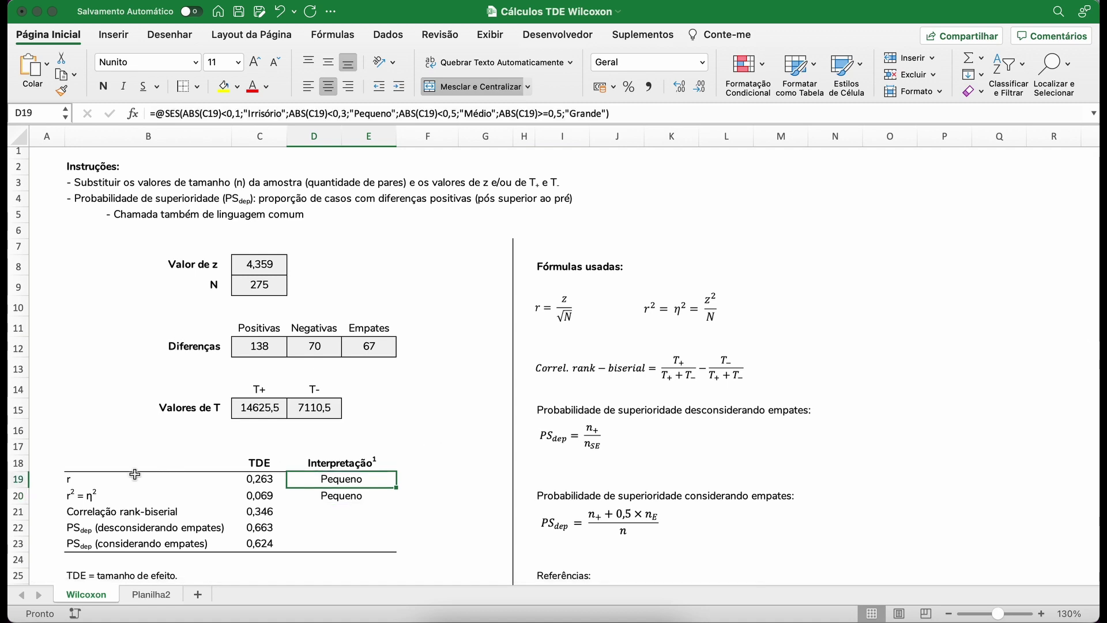
scroll(383, 473, down, 4)
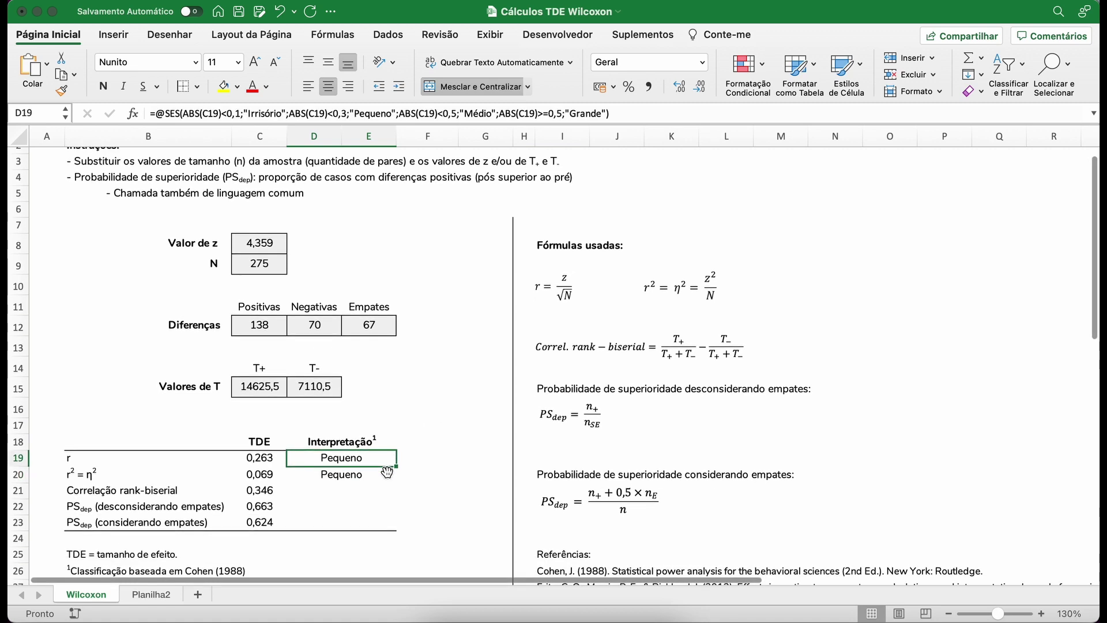
scroll(197, 469, down, 2)
scroll(234, 505, up, 1)
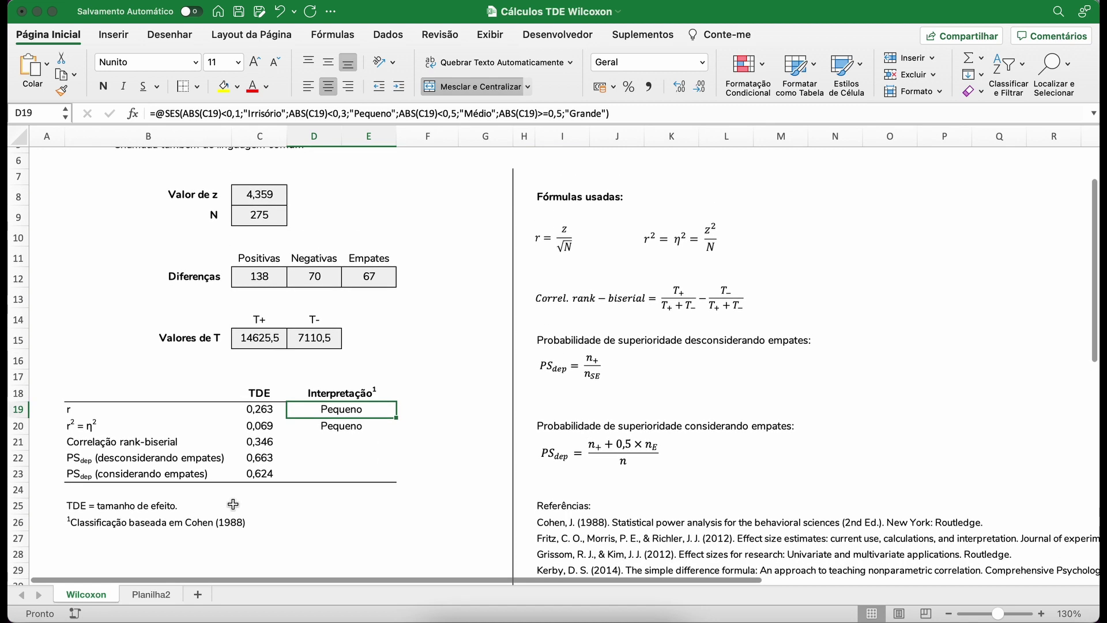
click(253, 407)
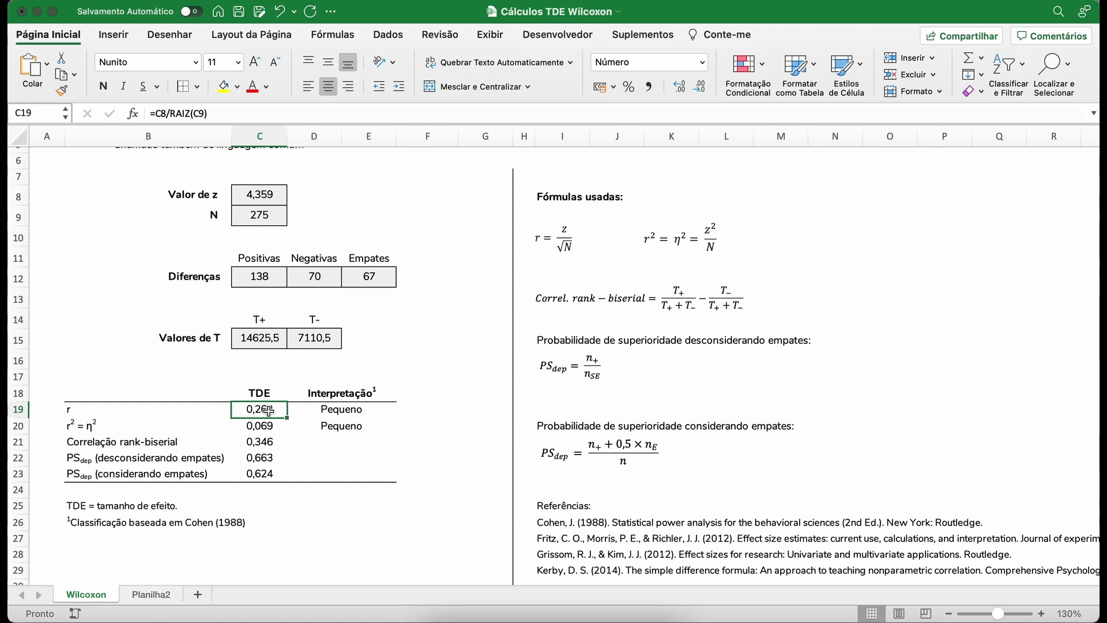
click(341, 415)
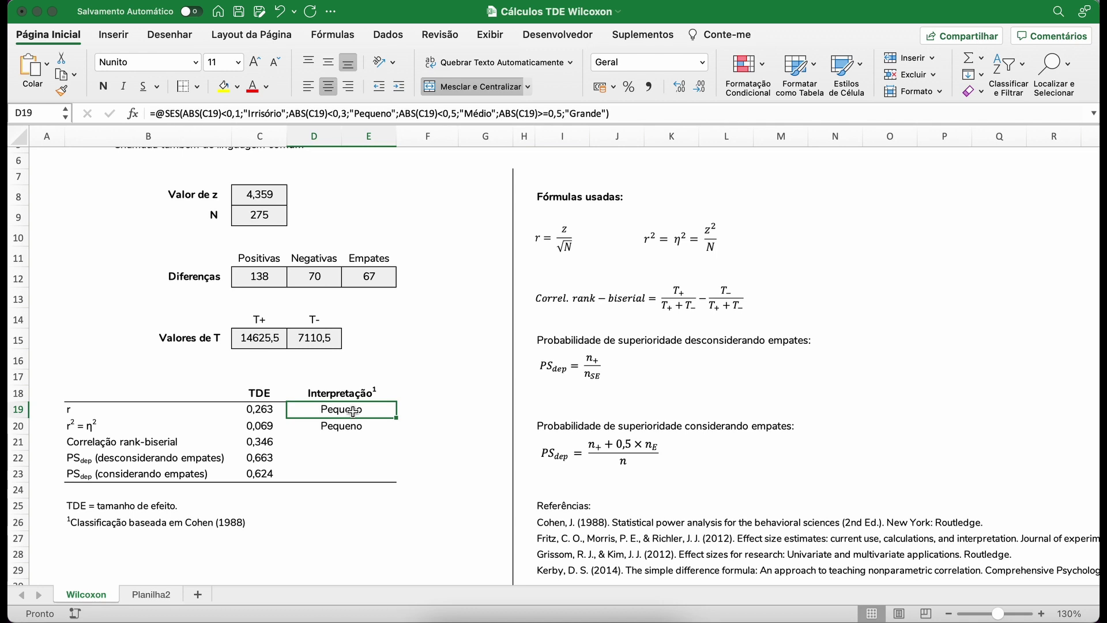
click(256, 441)
scroll(257, 441, up, 2)
scroll(257, 441, down, 1)
scroll(257, 442, down, 2)
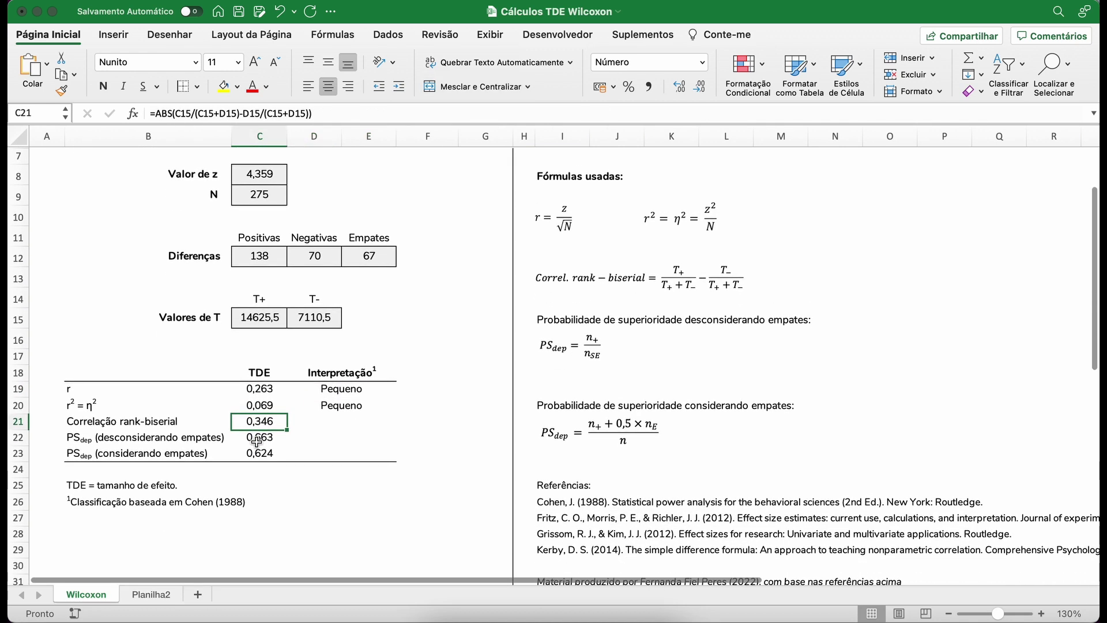
click(1041, 614)
scroll(749, 421, down, 5)
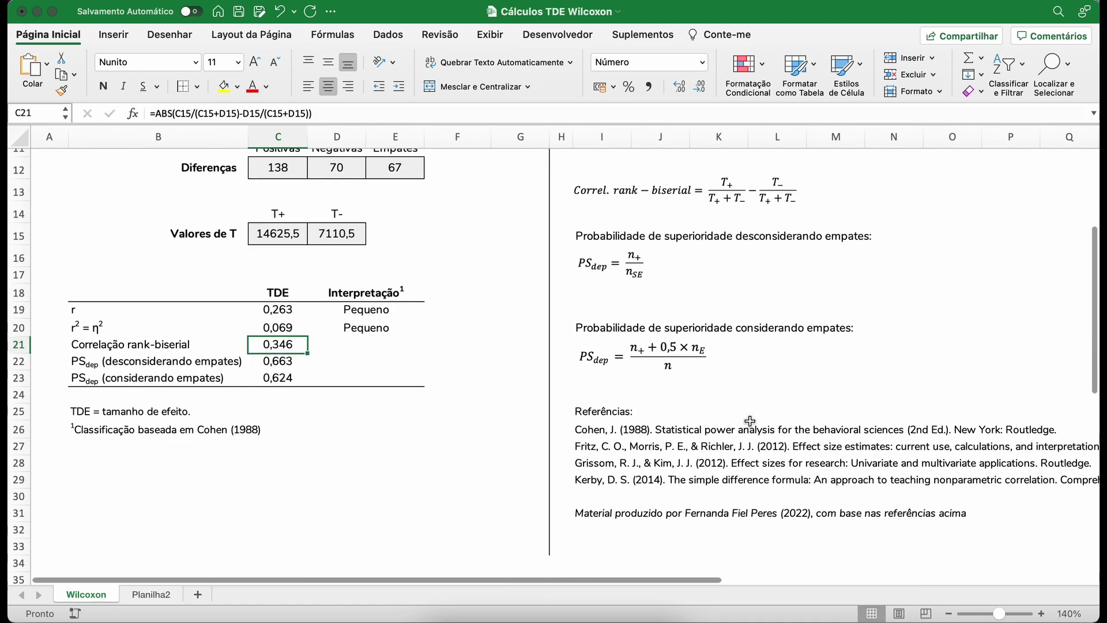
scroll(749, 420, up, 2)
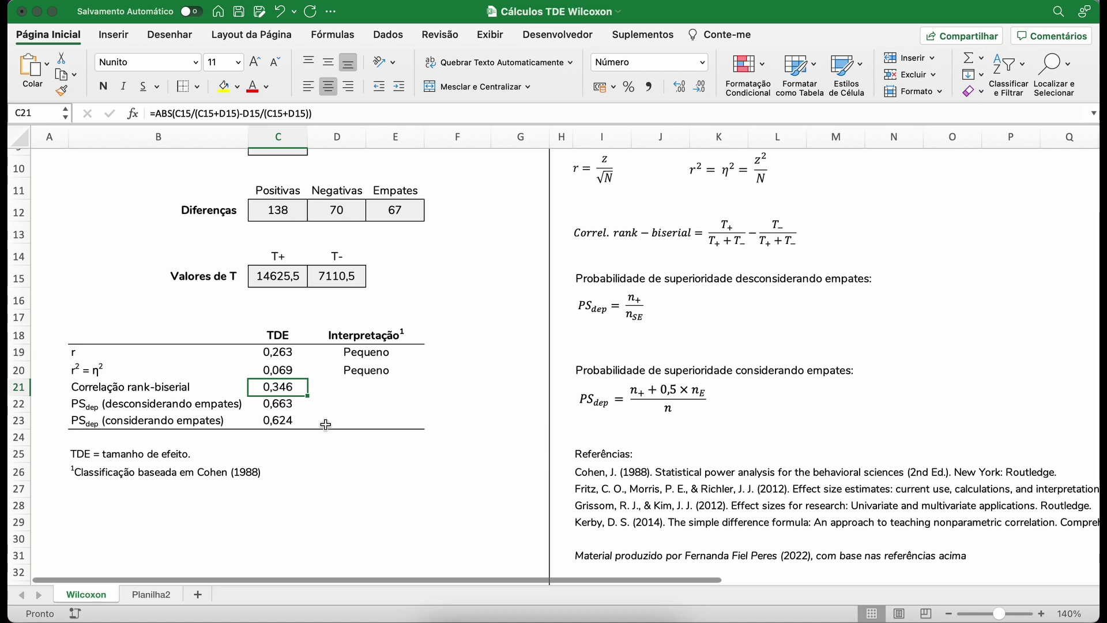
scroll(313, 427, up, 2)
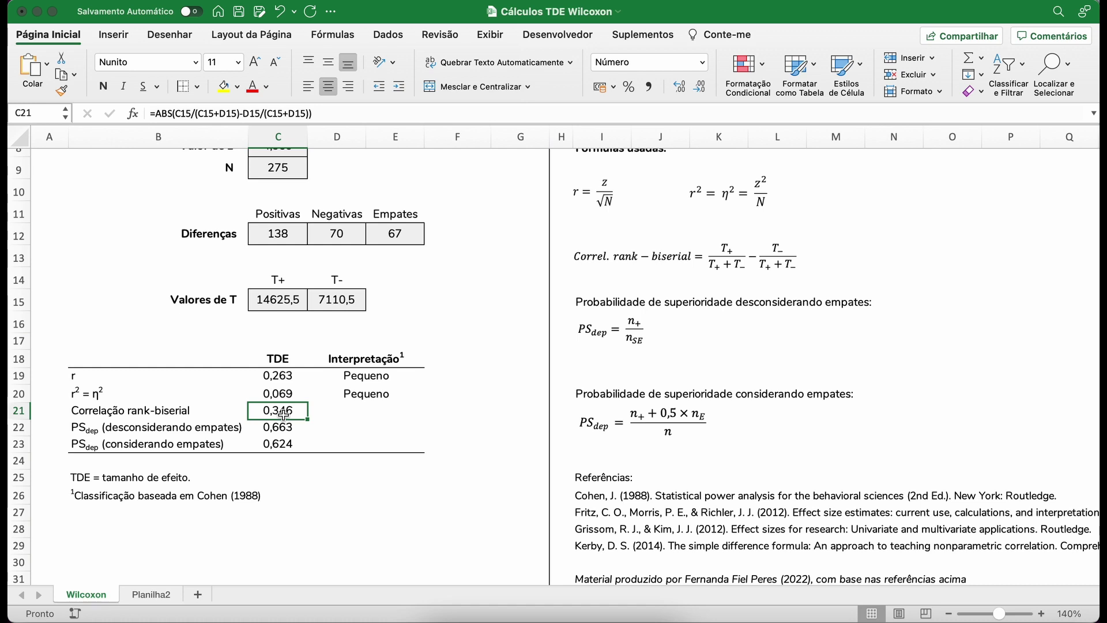
scroll(431, 454, down, 1)
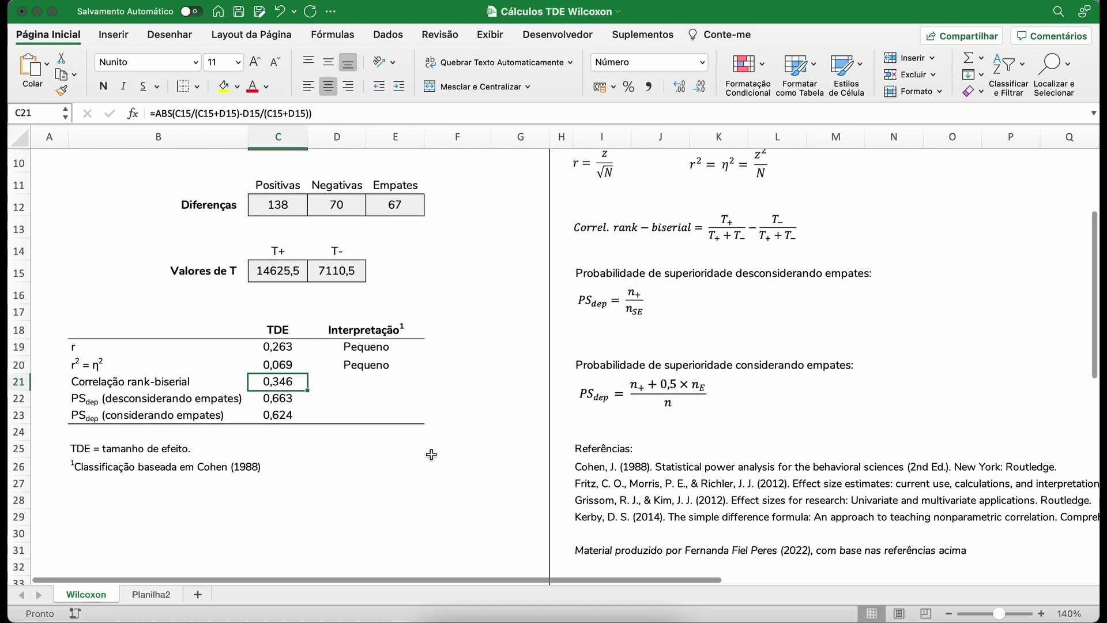
click(604, 518)
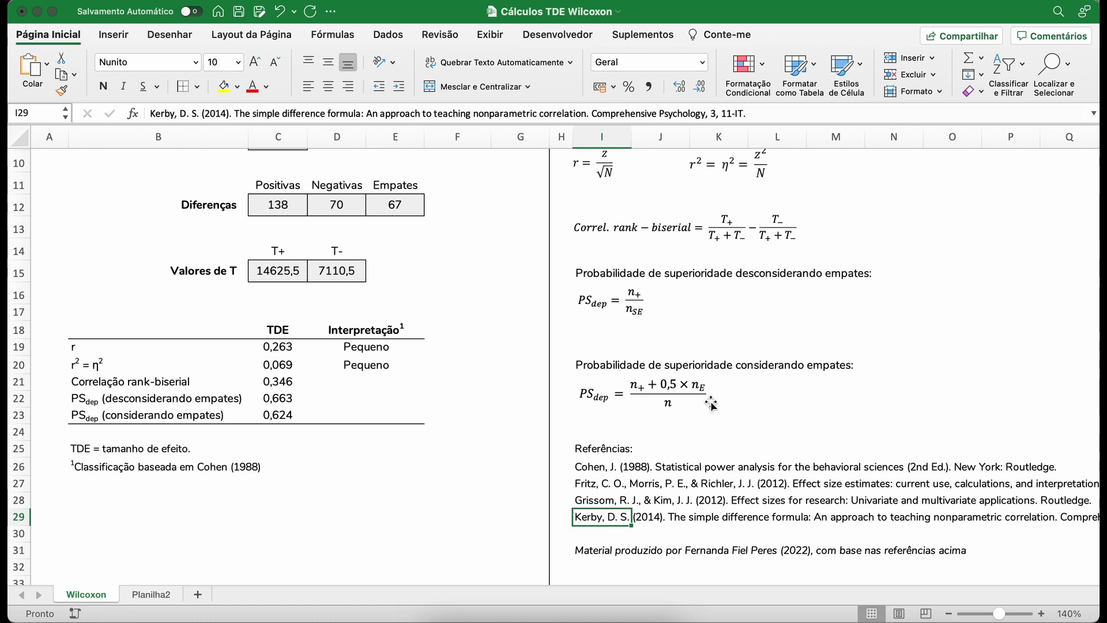
scroll(791, 287, up, 2)
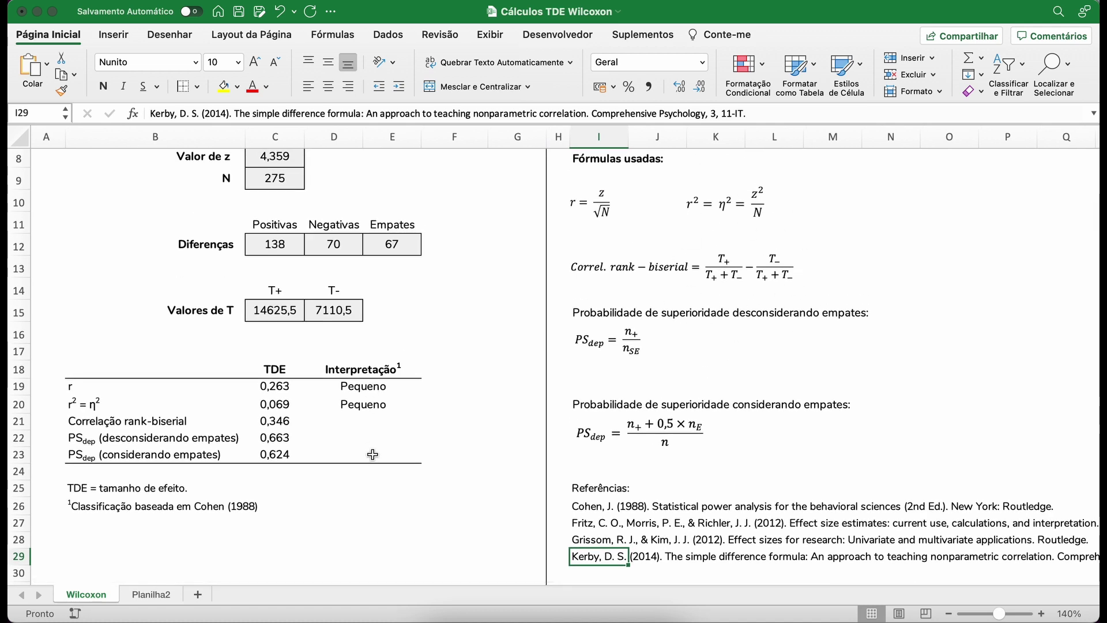
scroll(373, 459, up, 1)
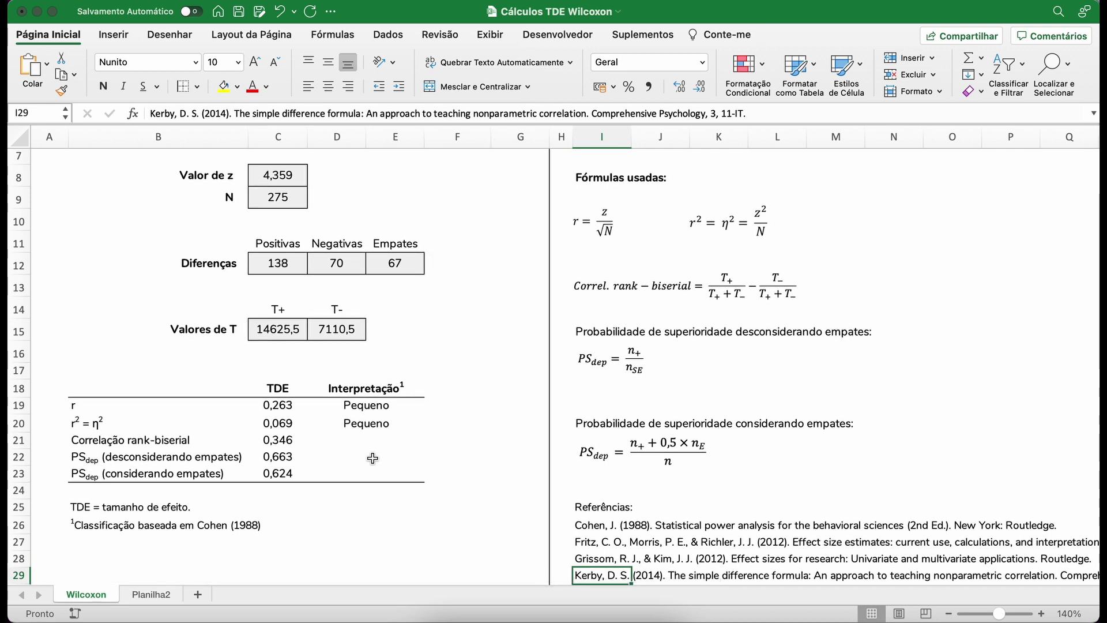
scroll(372, 459, up, 1)
click(464, 390)
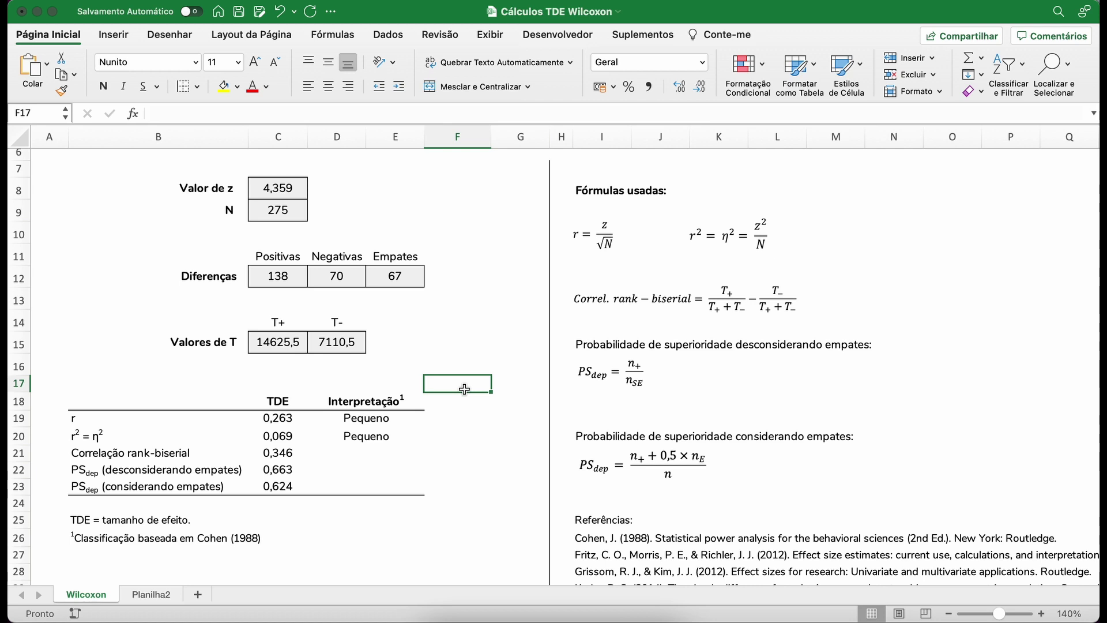
click(273, 270)
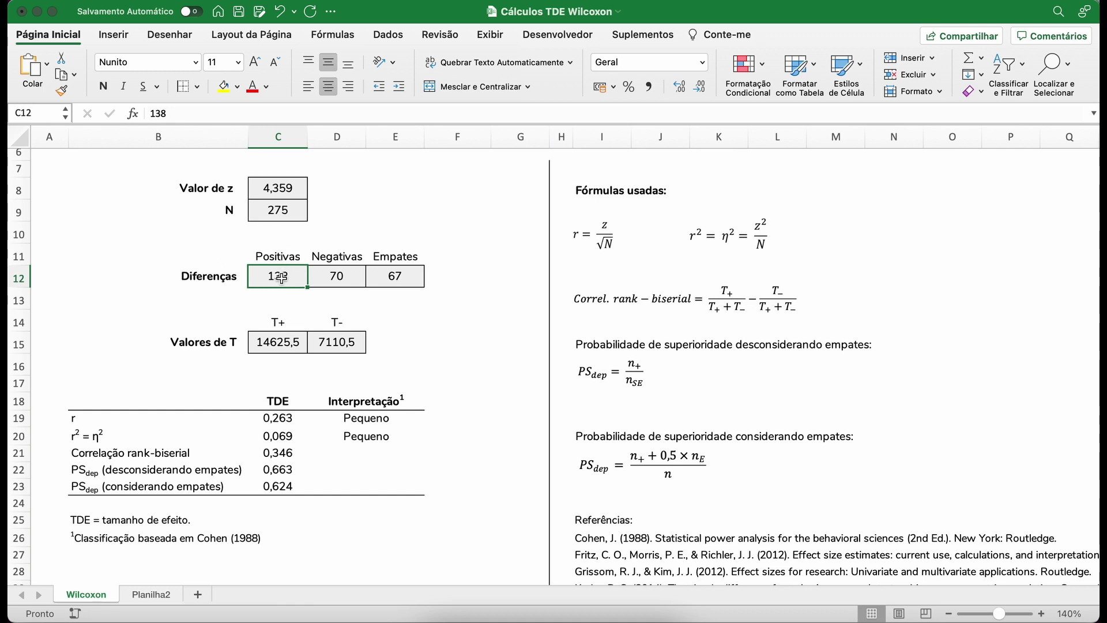
click(345, 277)
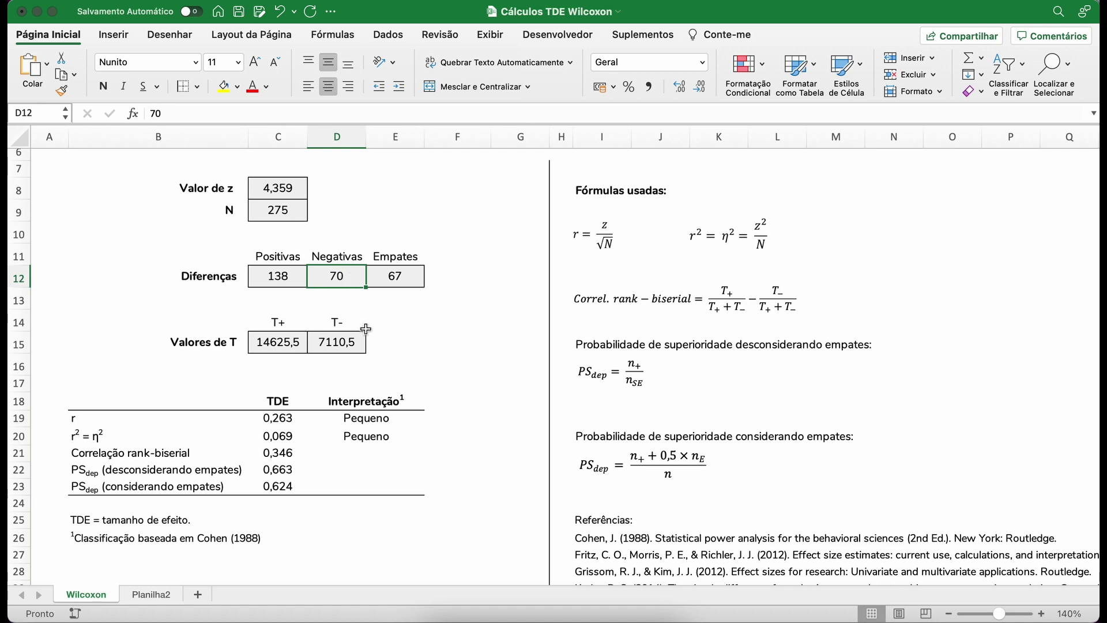
click(399, 273)
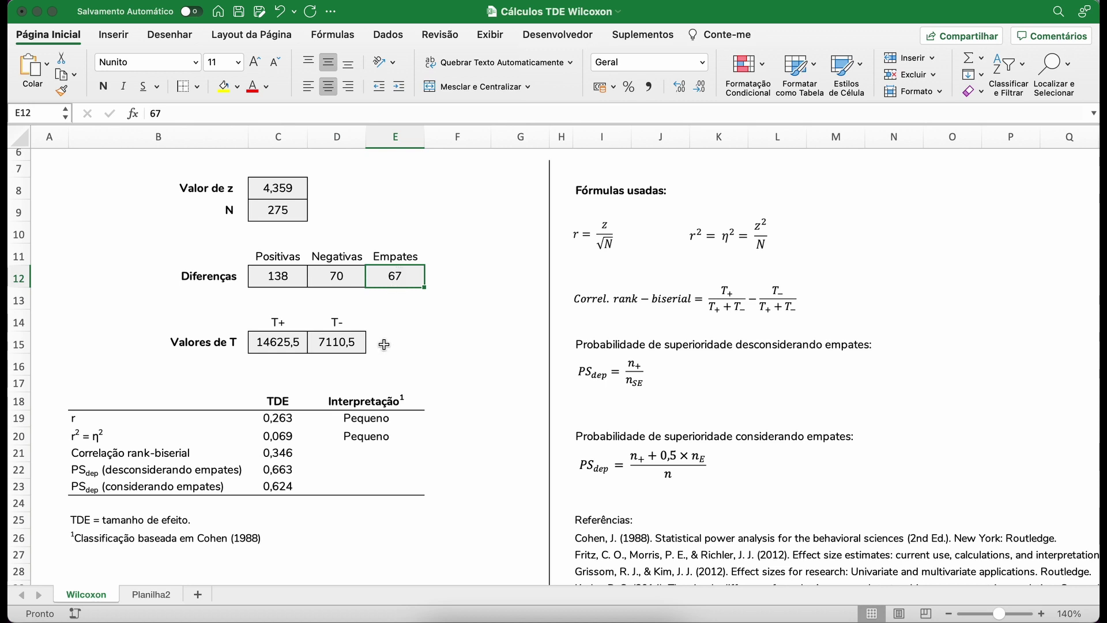
scroll(384, 345, down, 1)
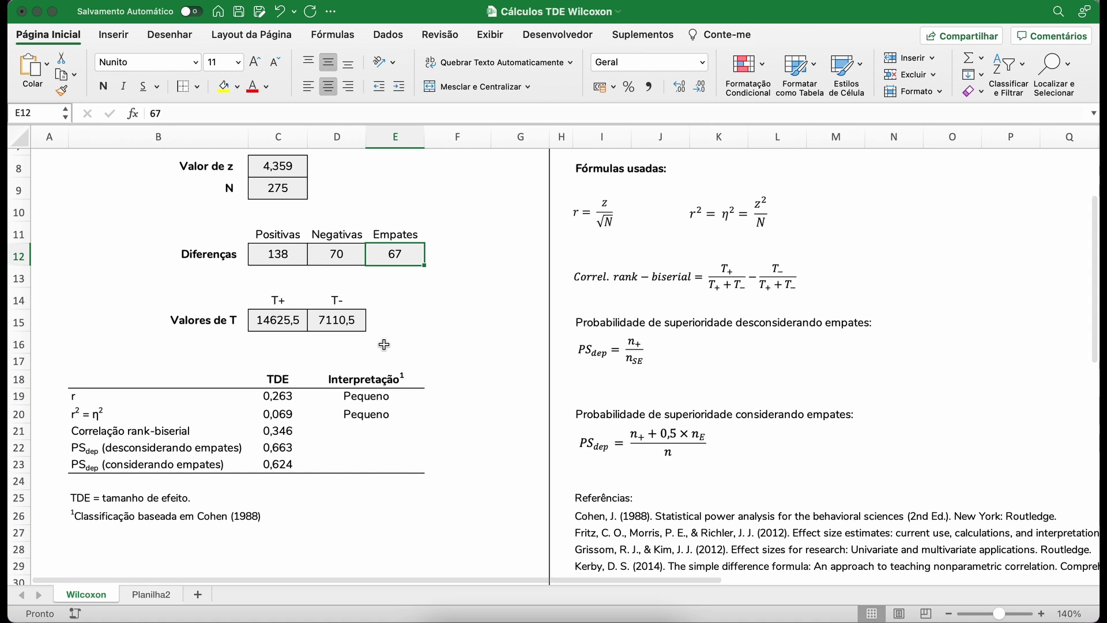
click(275, 255)
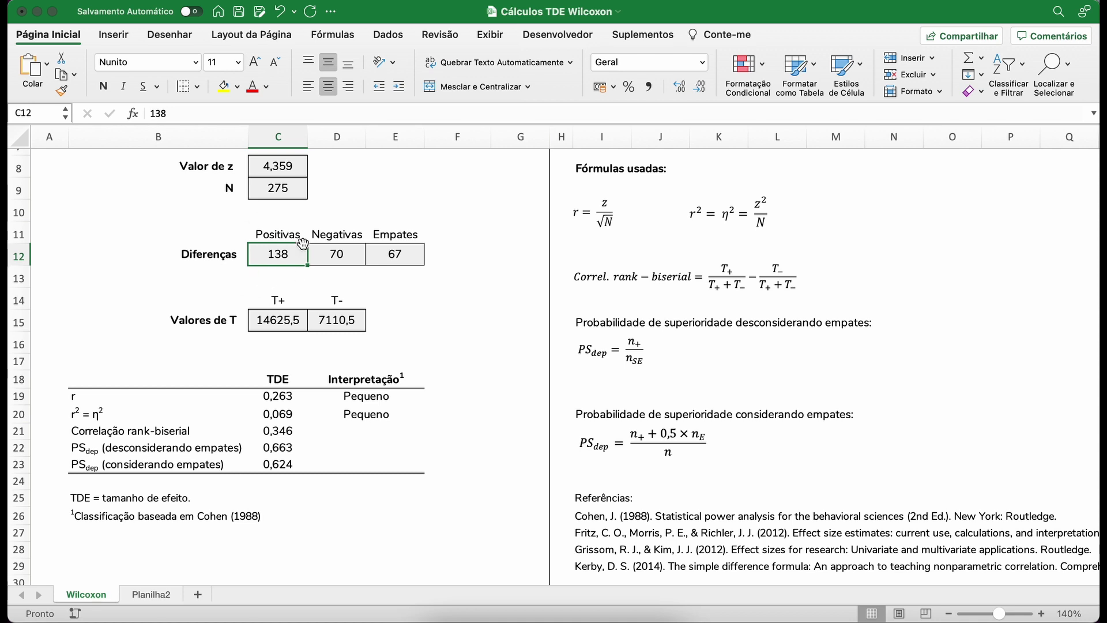
click(344, 256)
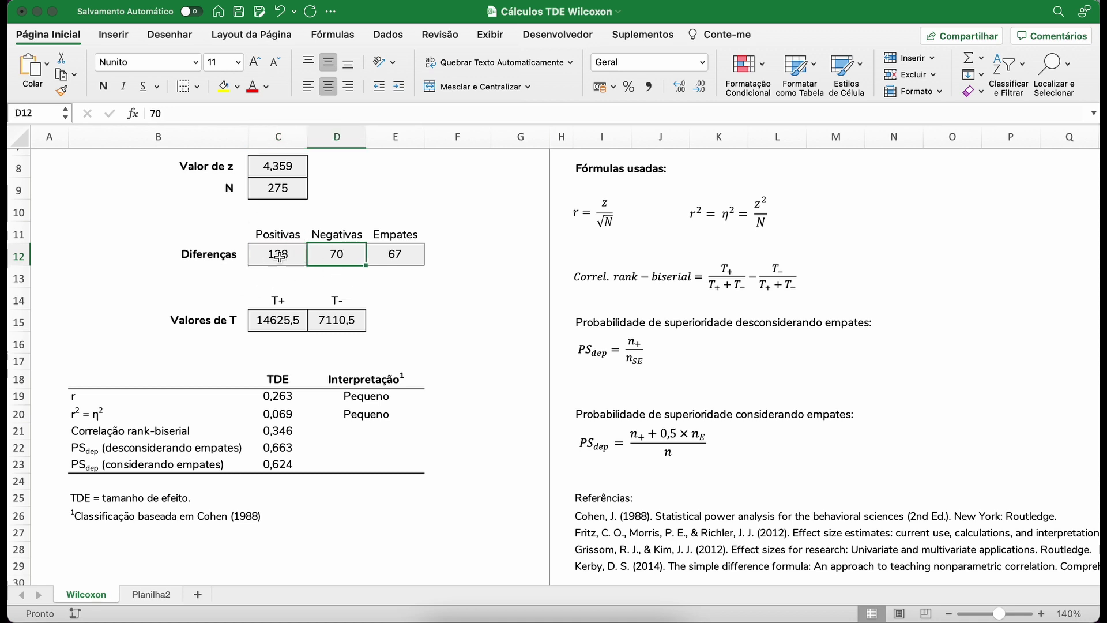
drag(277, 255, 331, 256)
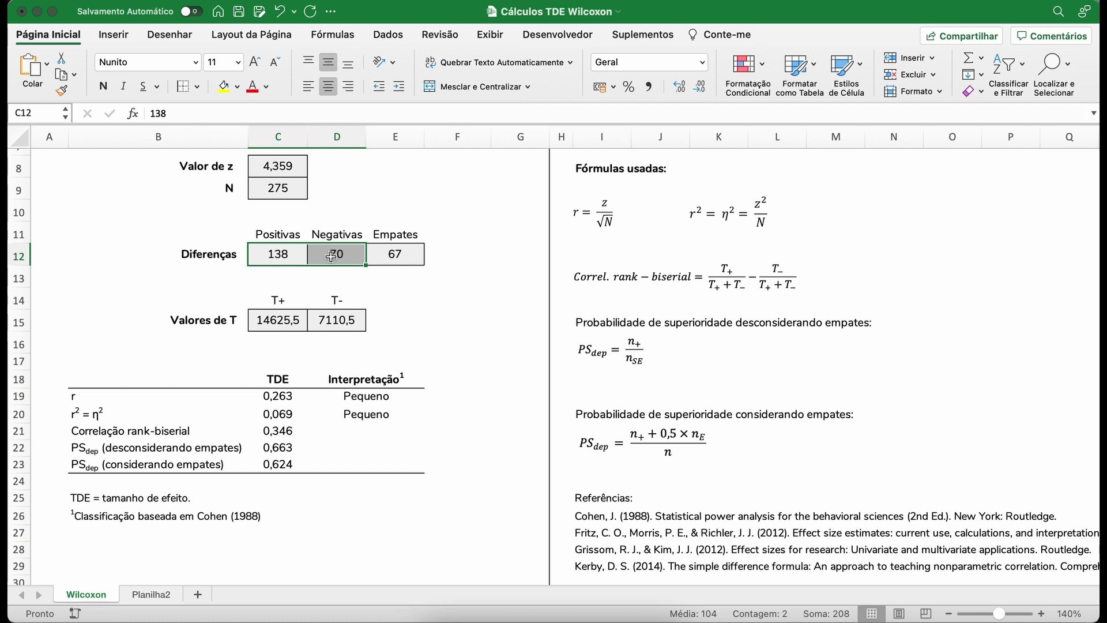
click(396, 259)
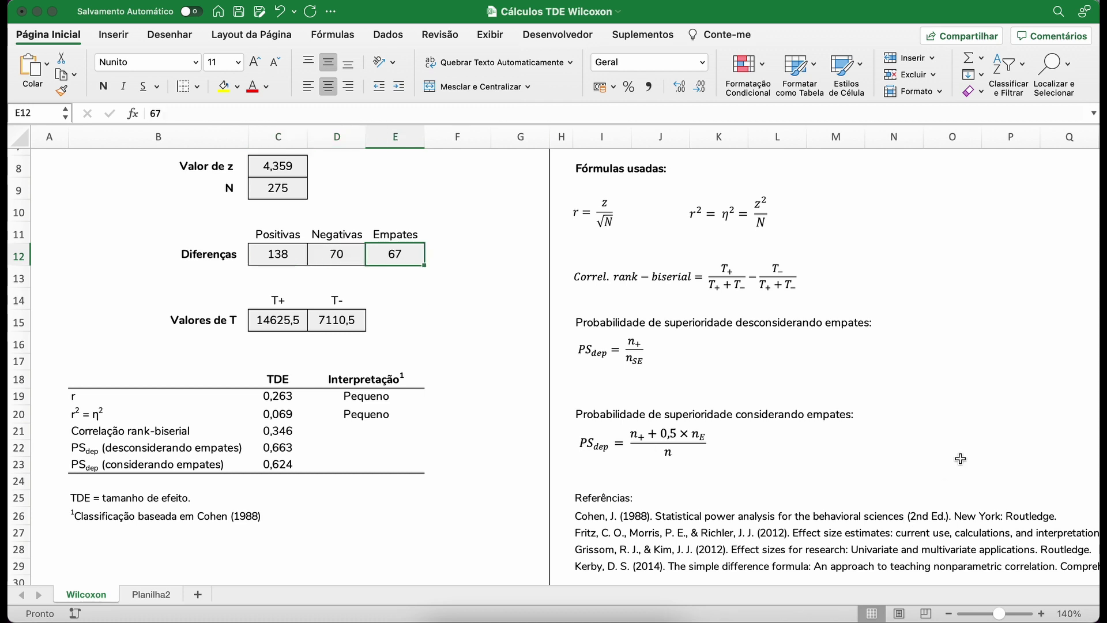
scroll(629, 374, down, 1)
scroll(931, 496, up, 2)
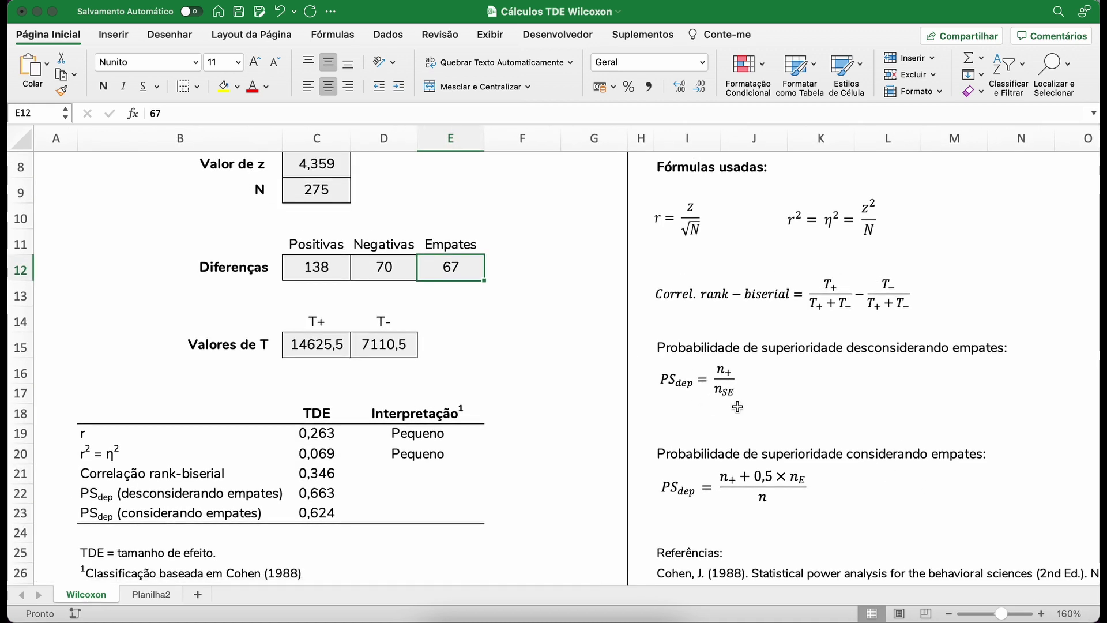
scroll(734, 397, down, 1)
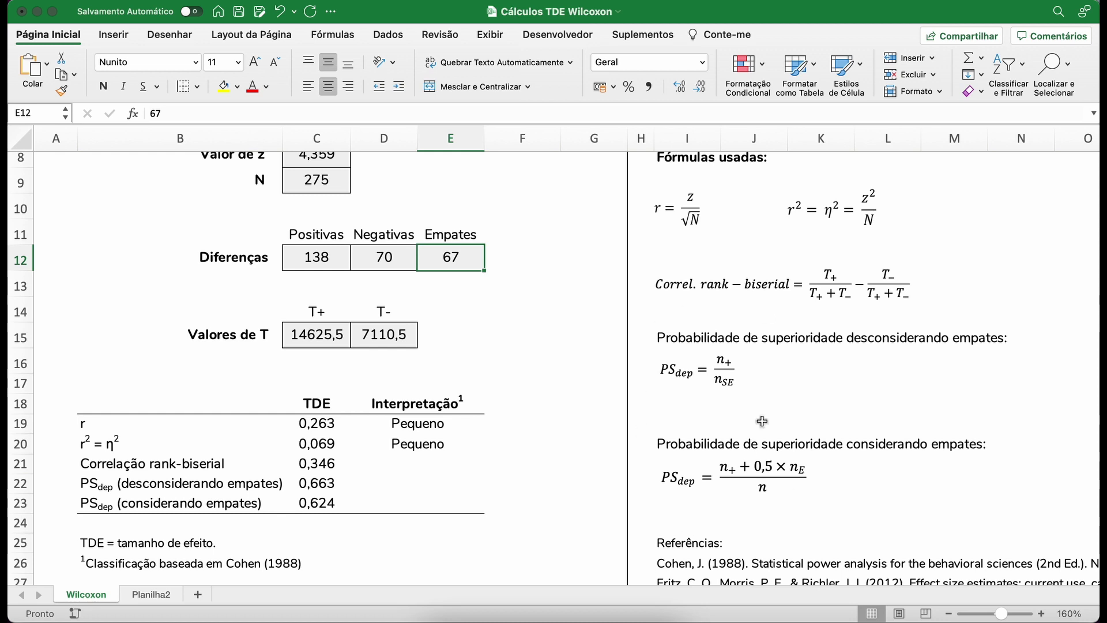
scroll(762, 422, down, 1)
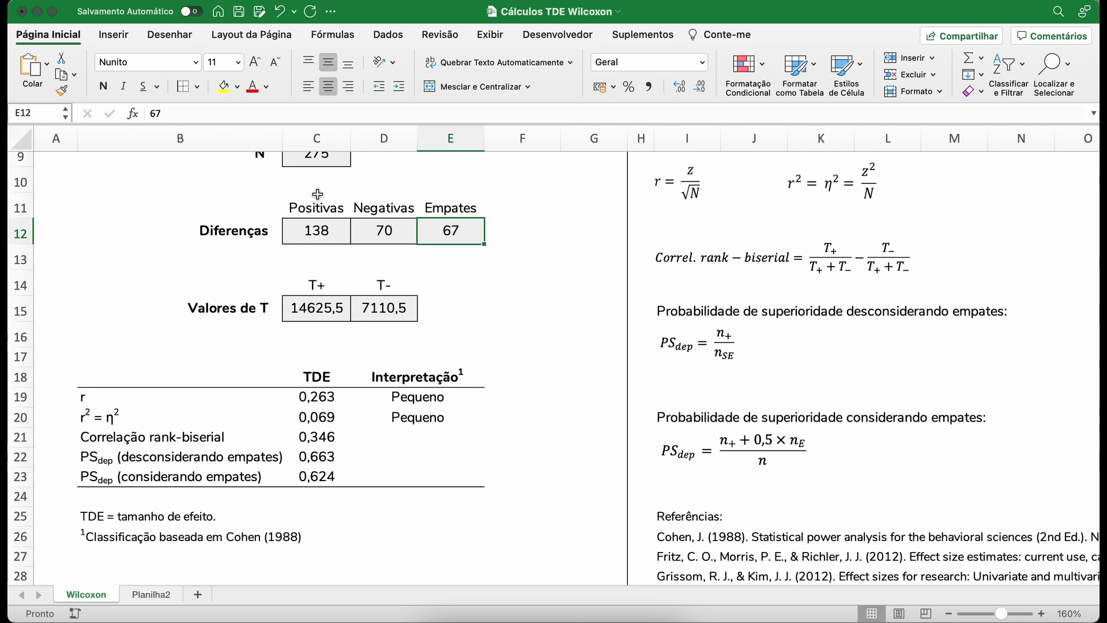
scroll(391, 299, down, 1)
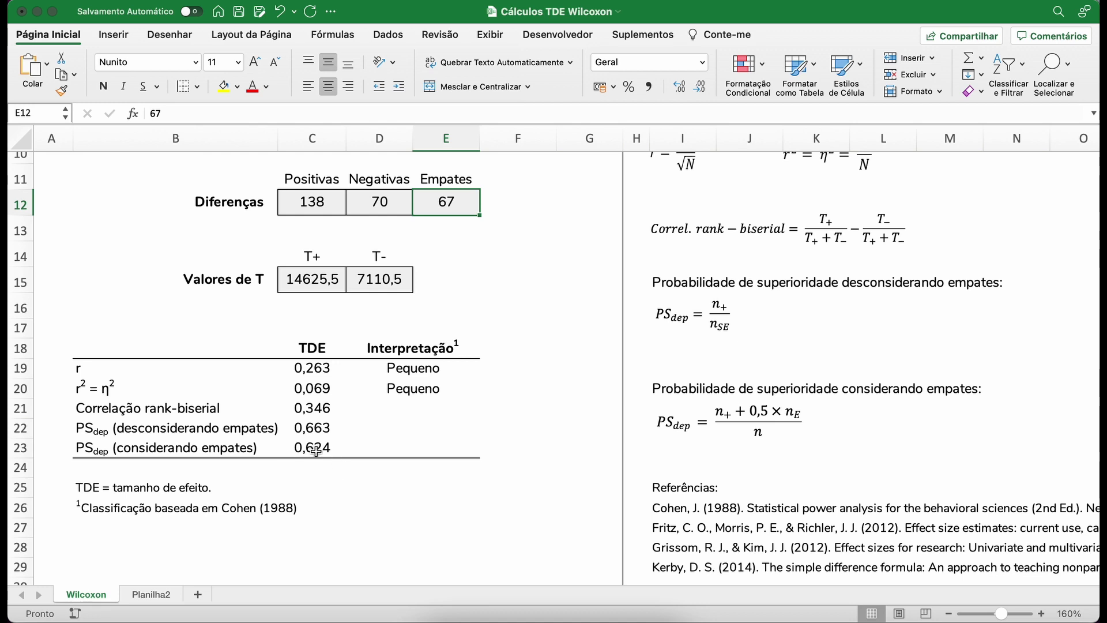
scroll(349, 497, up, 1)
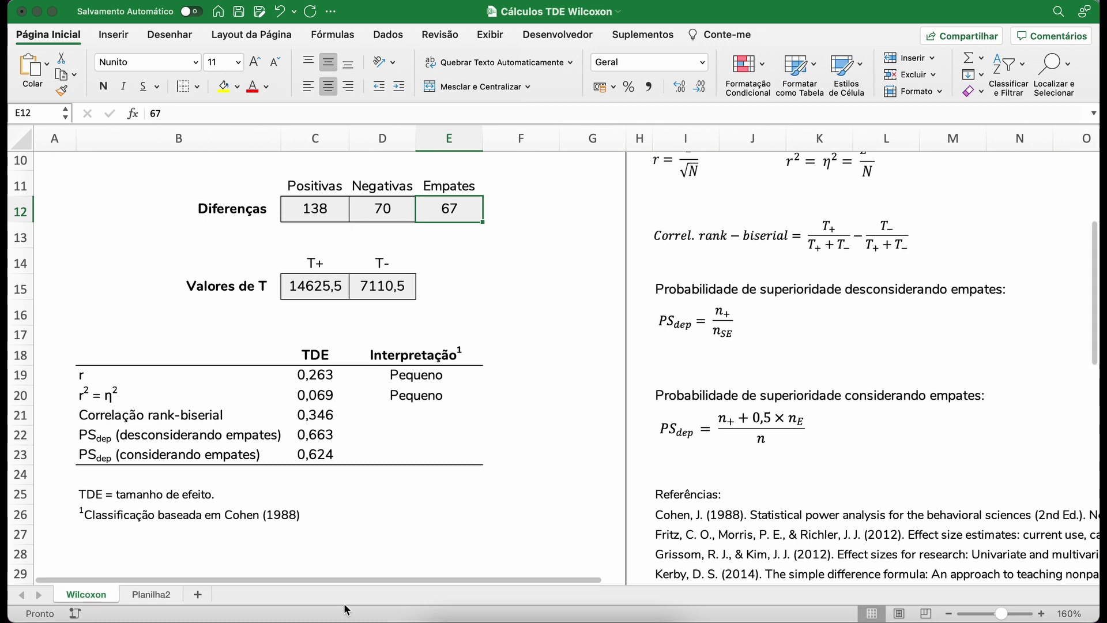
click(318, 433)
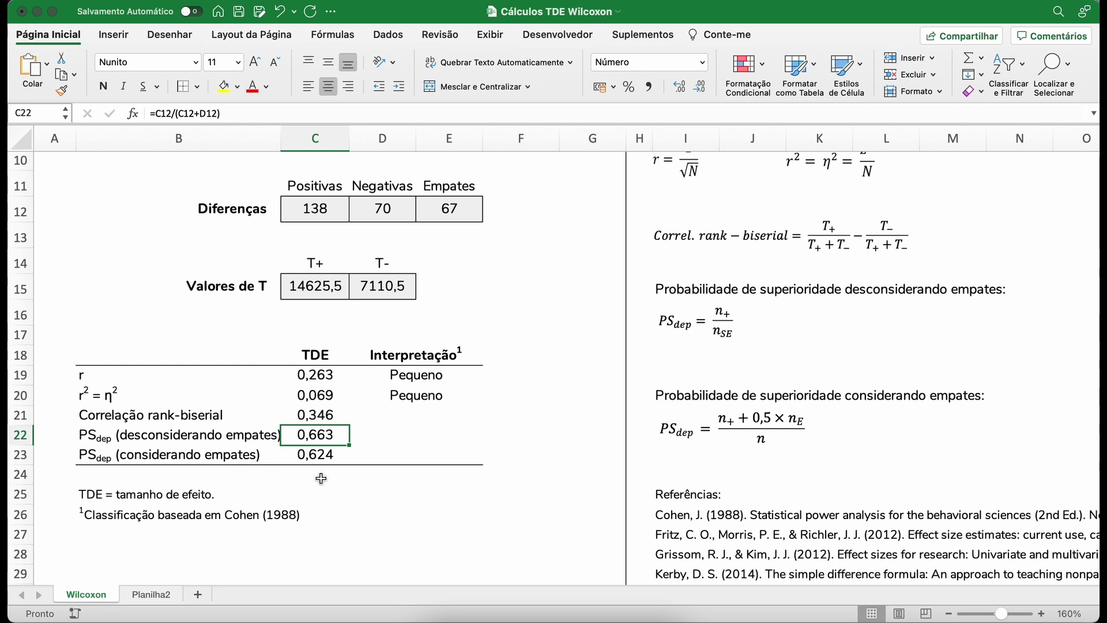
click(313, 458)
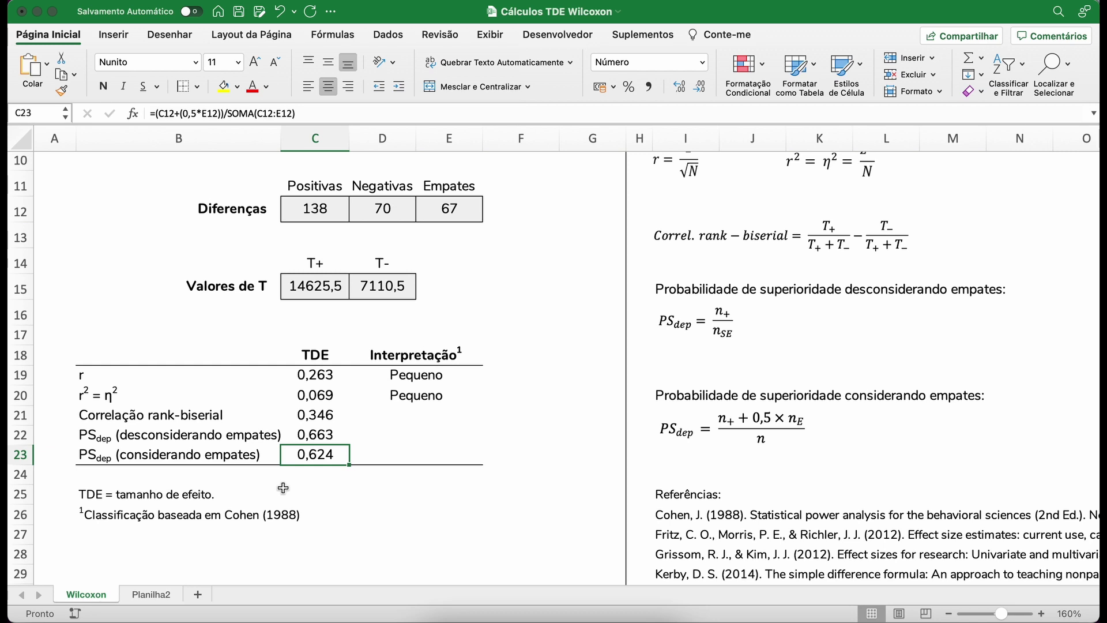
scroll(452, 493, down, 2)
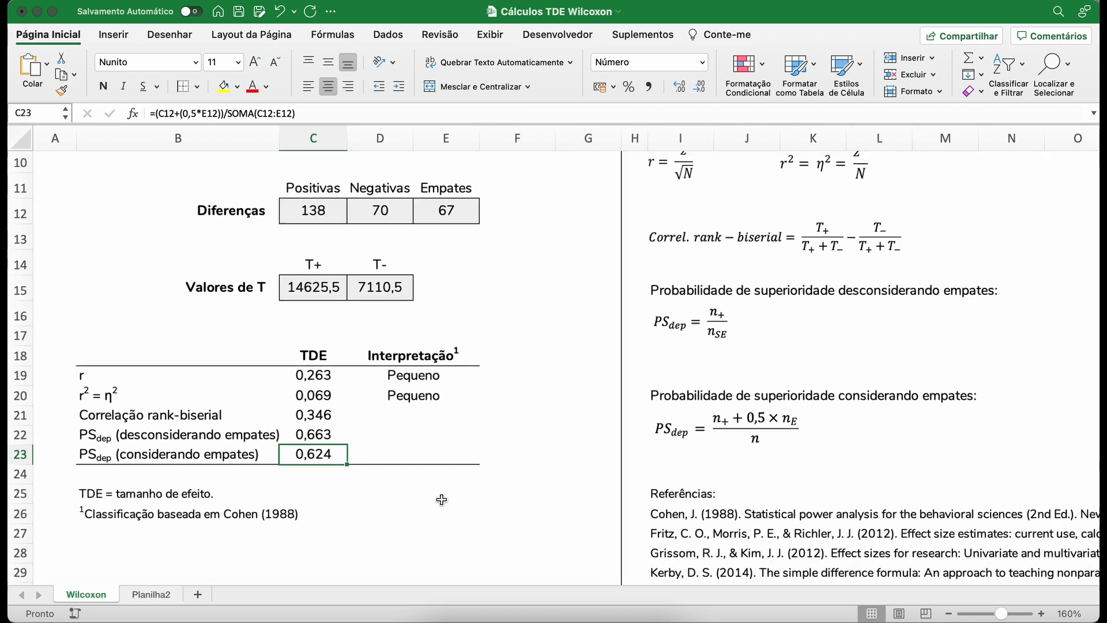
scroll(441, 502, down, 1)
scroll(441, 501, down, 1)
scroll(450, 498, down, 1)
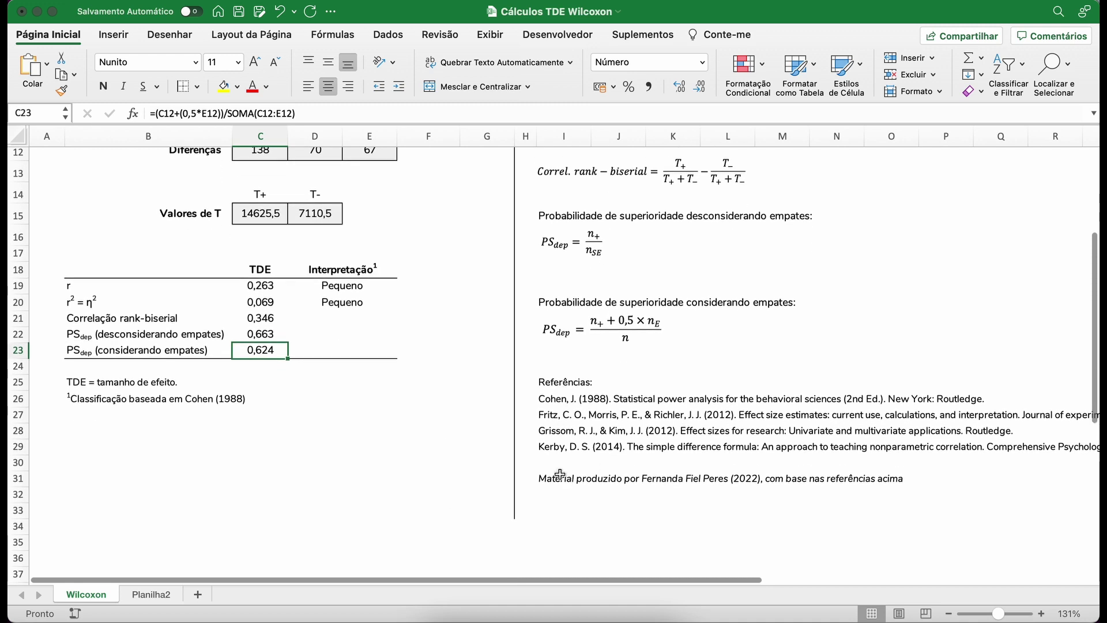
scroll(565, 466, up, 2)
scroll(562, 471, up, 5)
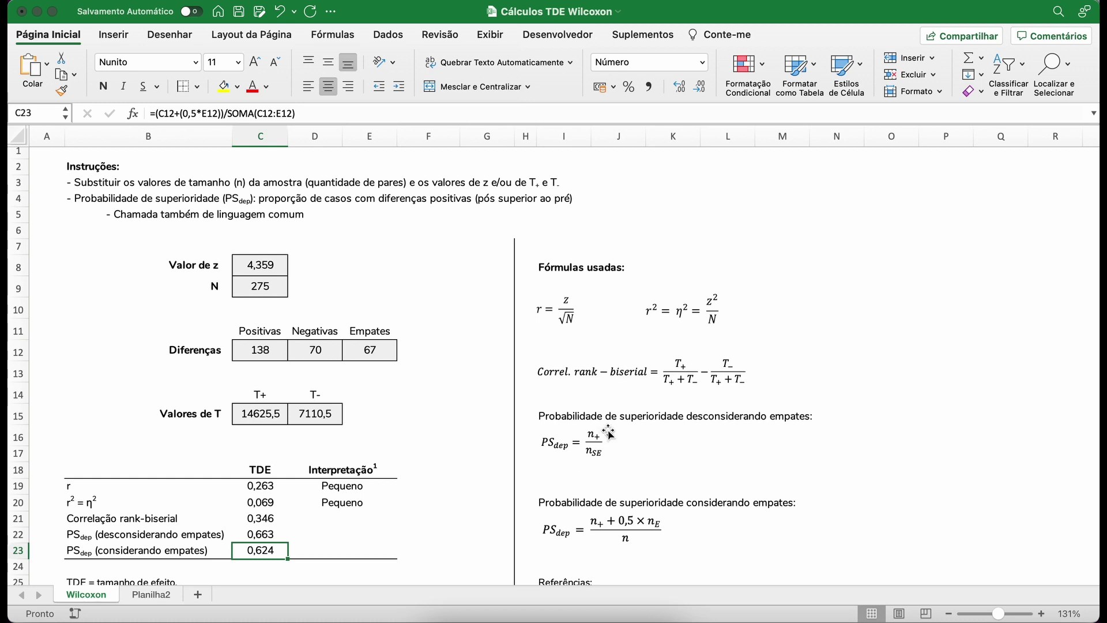
scroll(609, 434, down, 1)
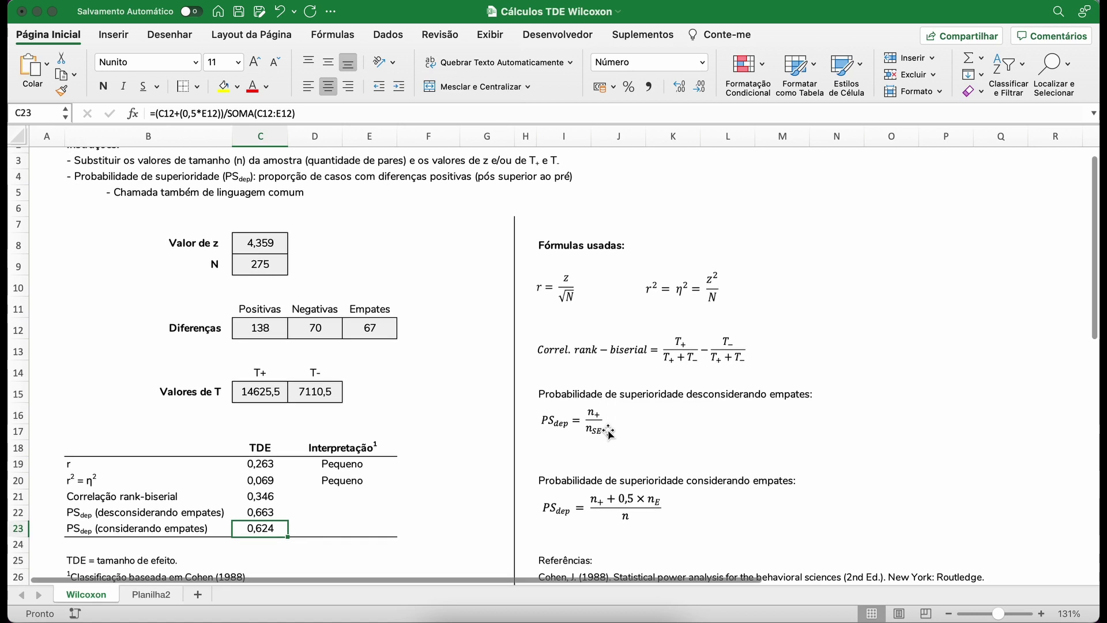
scroll(610, 434, down, 3)
scroll(609, 433, down, 3)
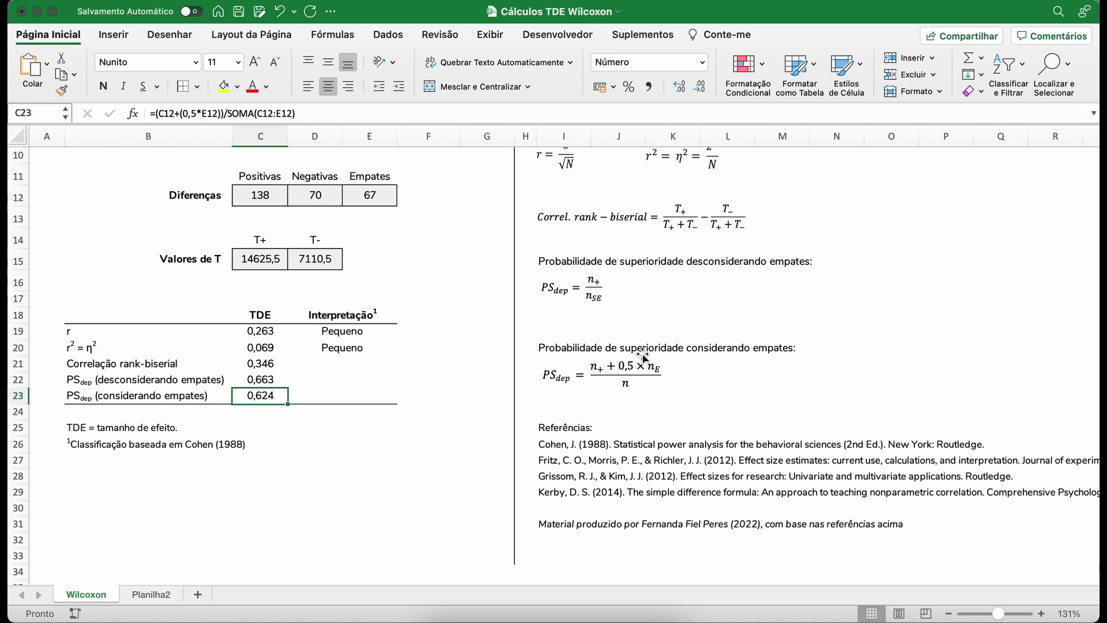
drag(552, 445, 551, 494)
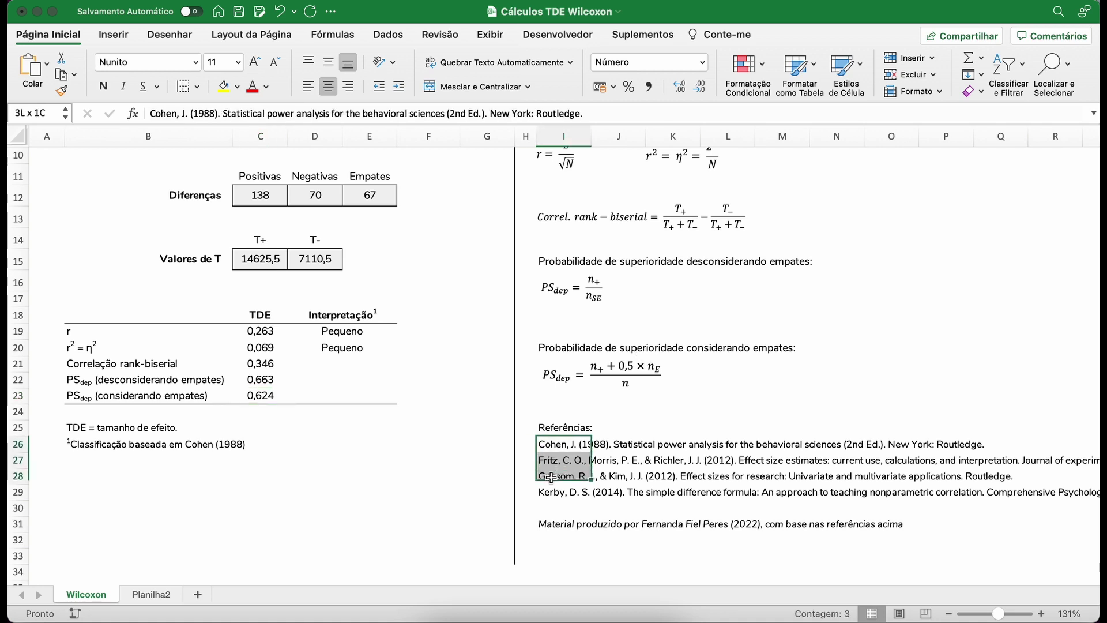
click(582, 523)
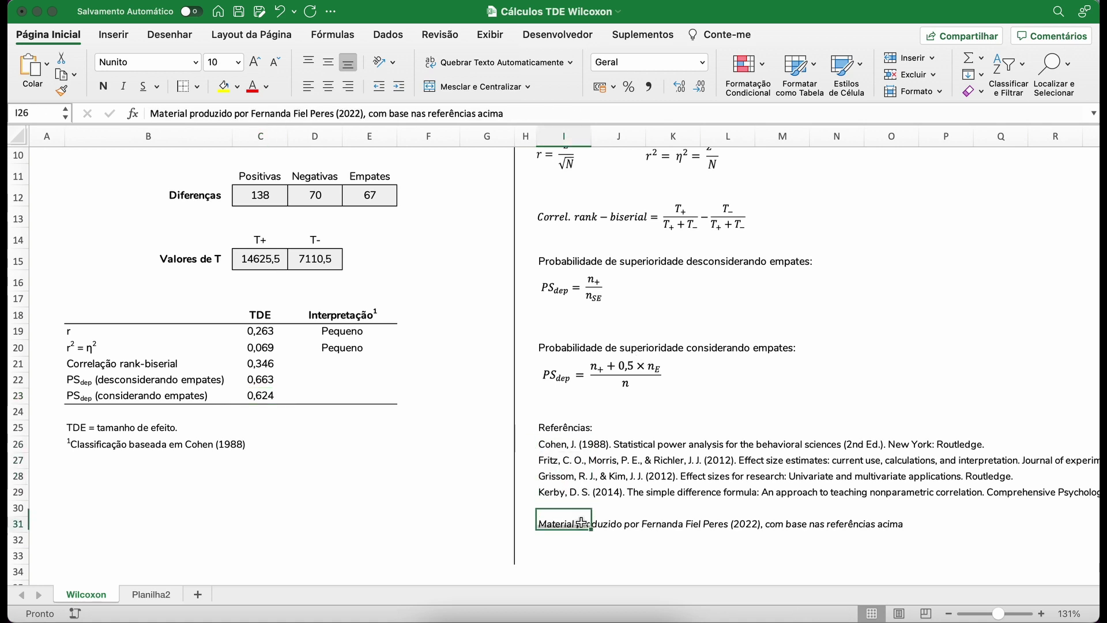
click(558, 483)
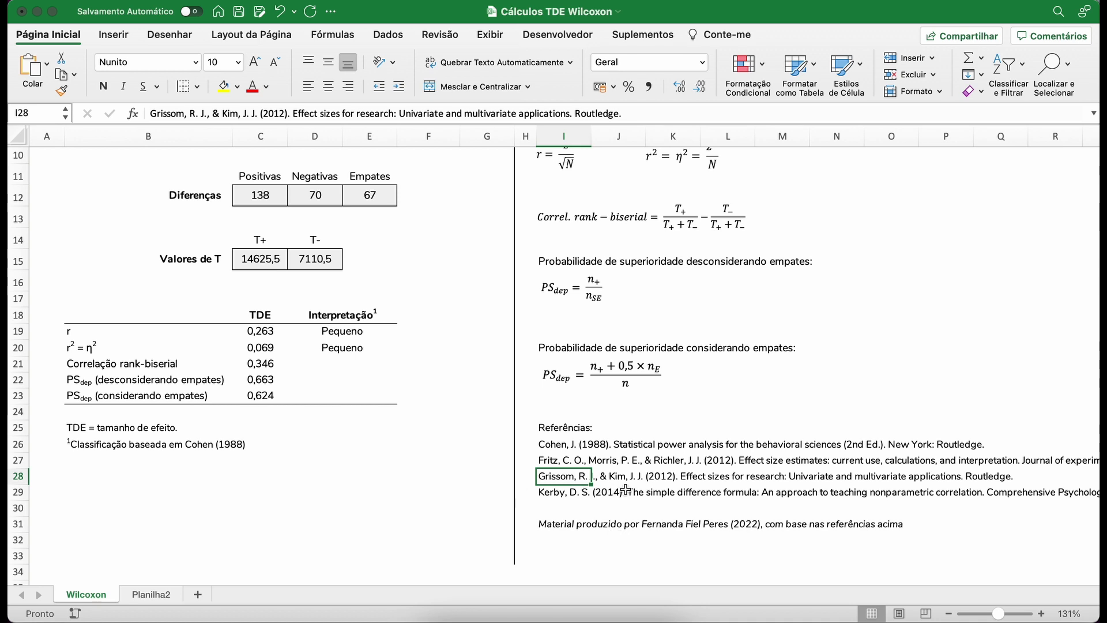
click(543, 460)
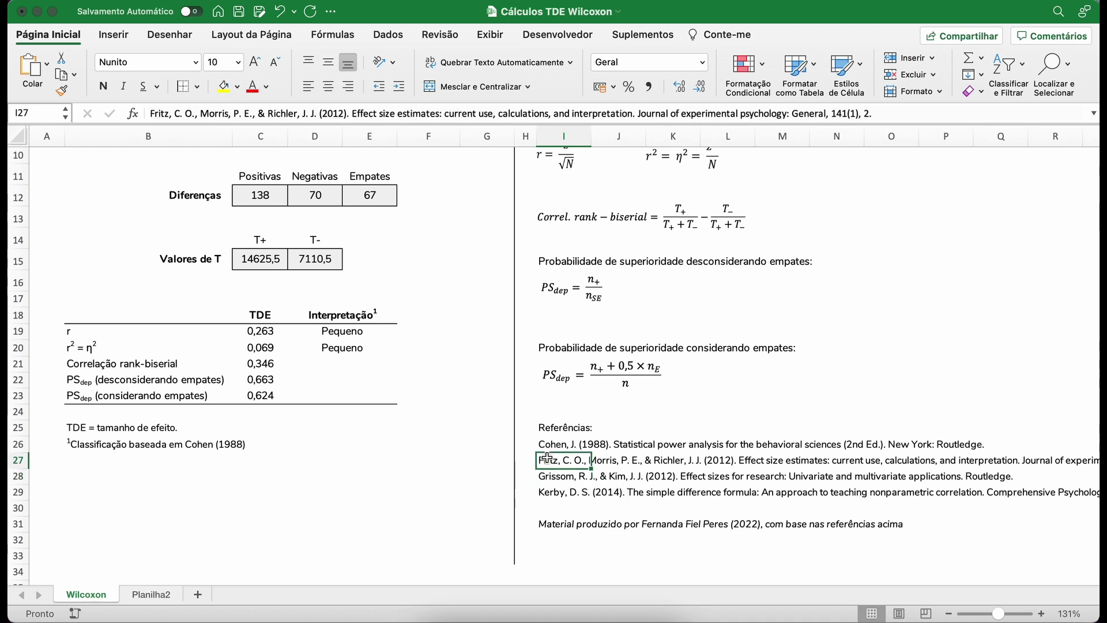
click(559, 495)
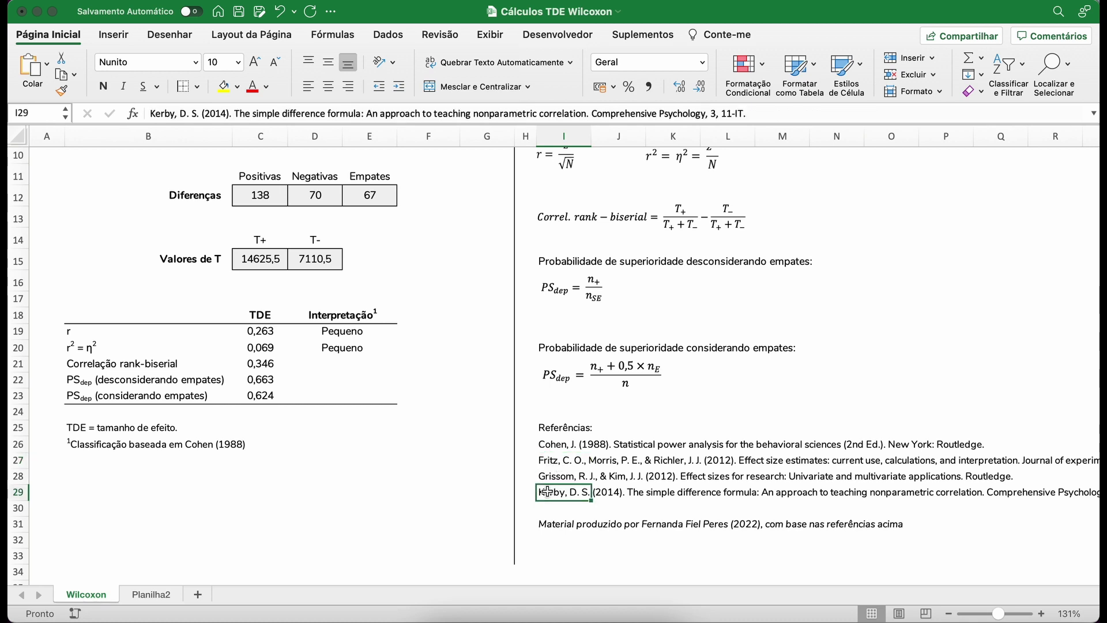
click(607, 525)
scroll(609, 527, up, 1)
scroll(608, 527, up, 9)
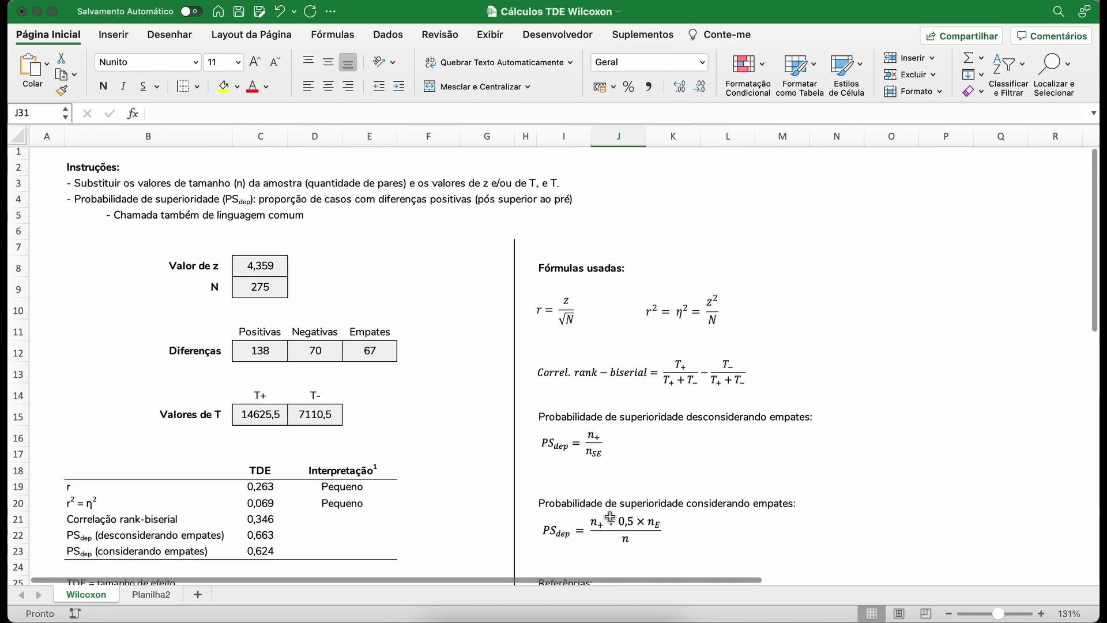